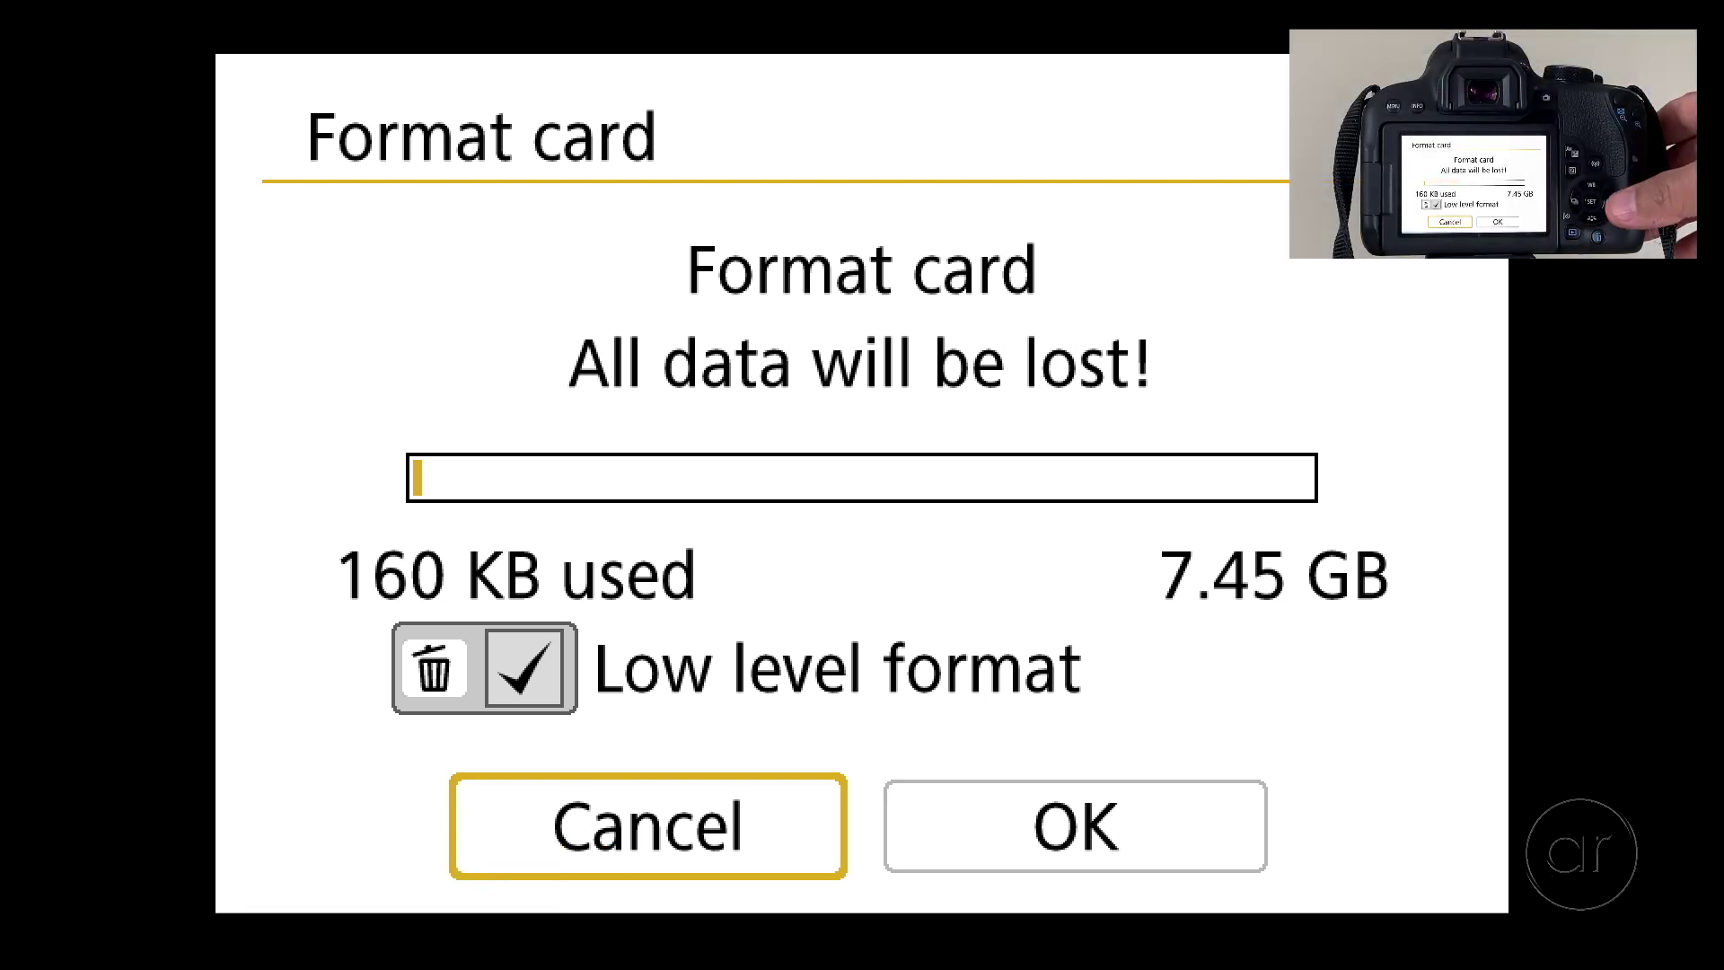
Confirm formatting the camera's memory card with the low level format option enabled.
key("Right")
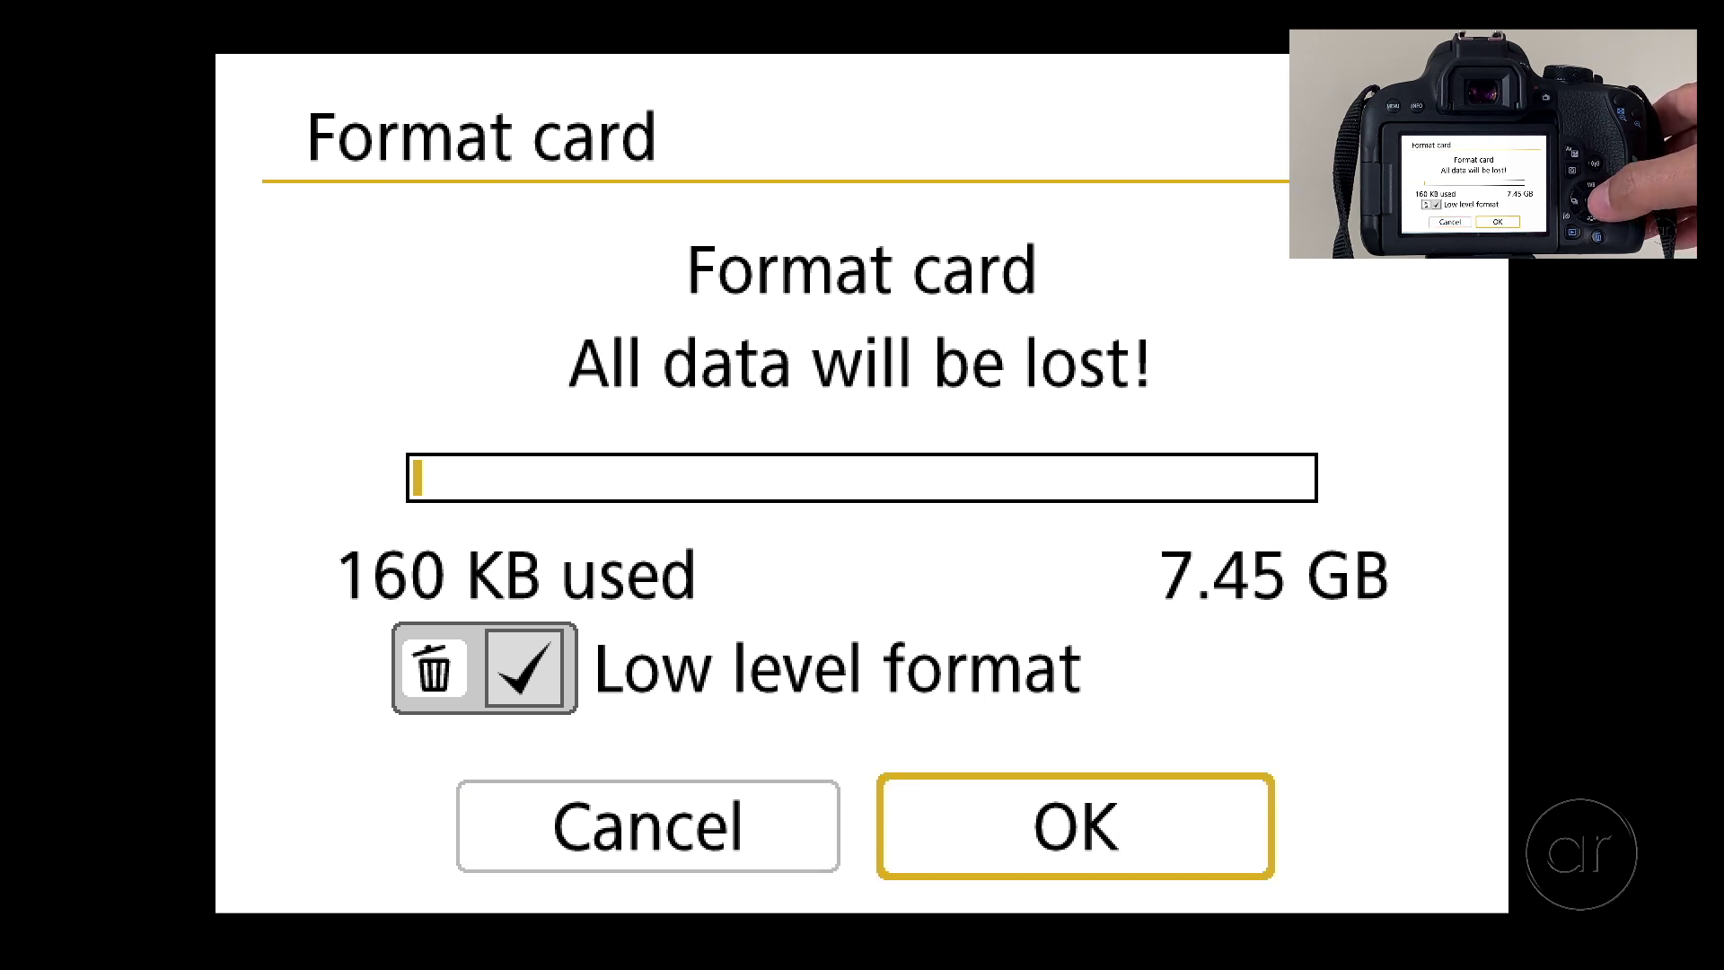
key("Return")
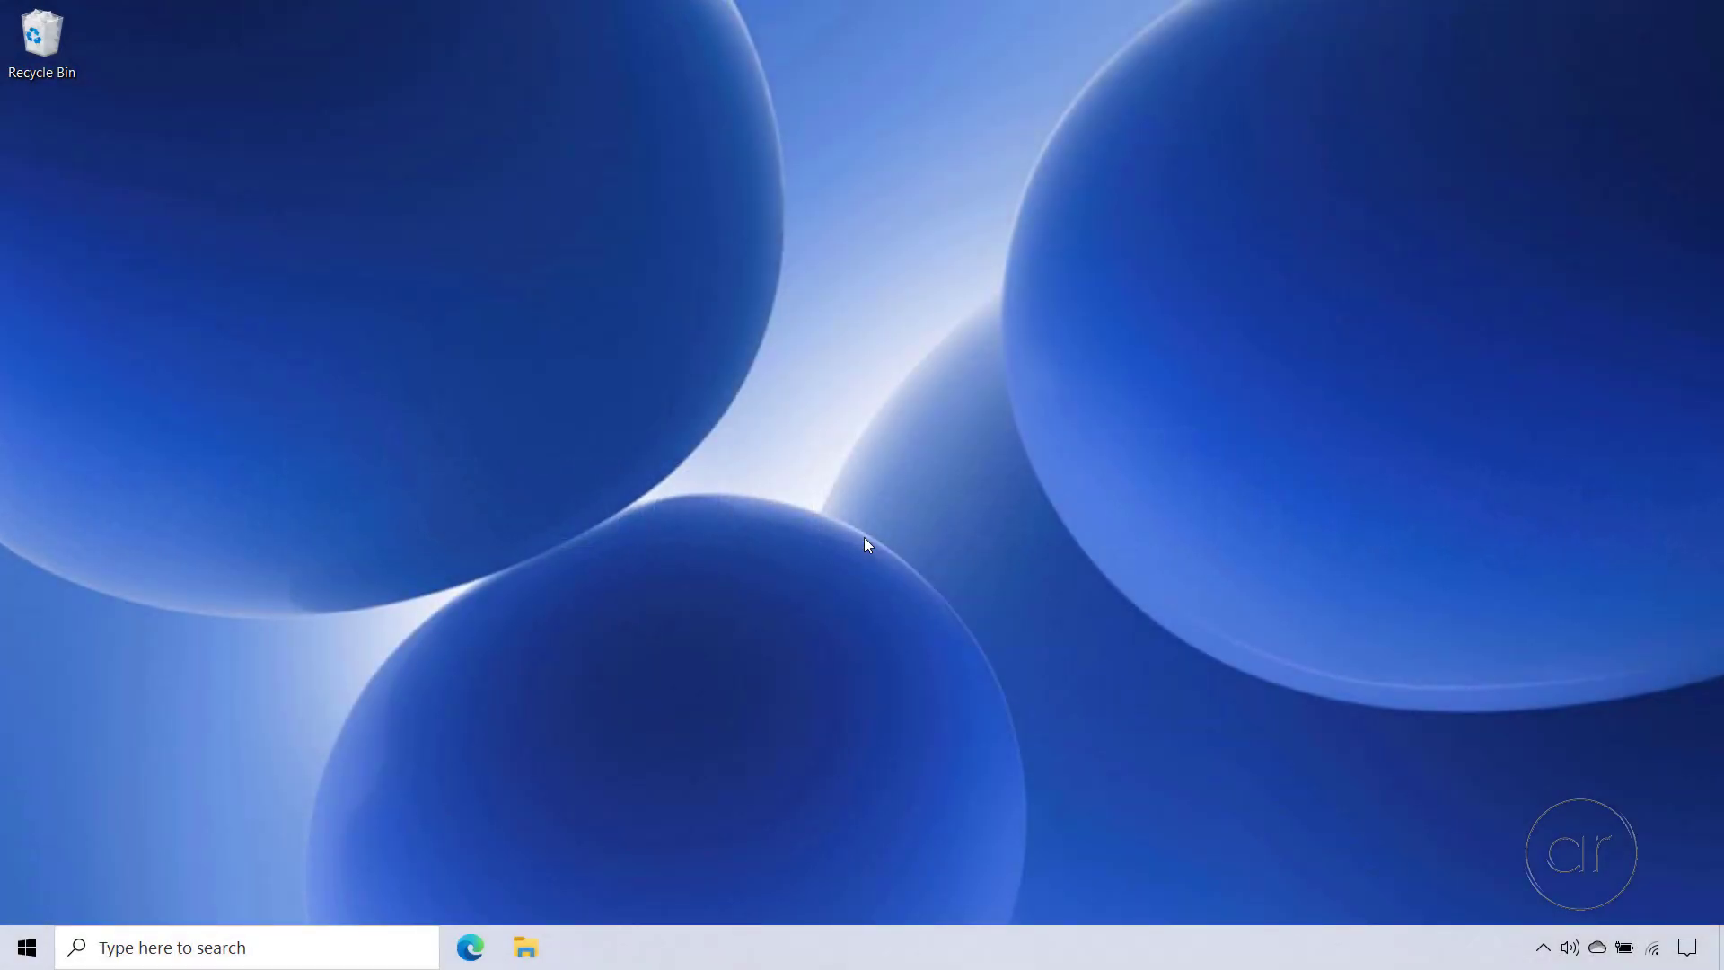
Open the website usa.canon.com in Microsoft Edge.
left_click(473, 944)
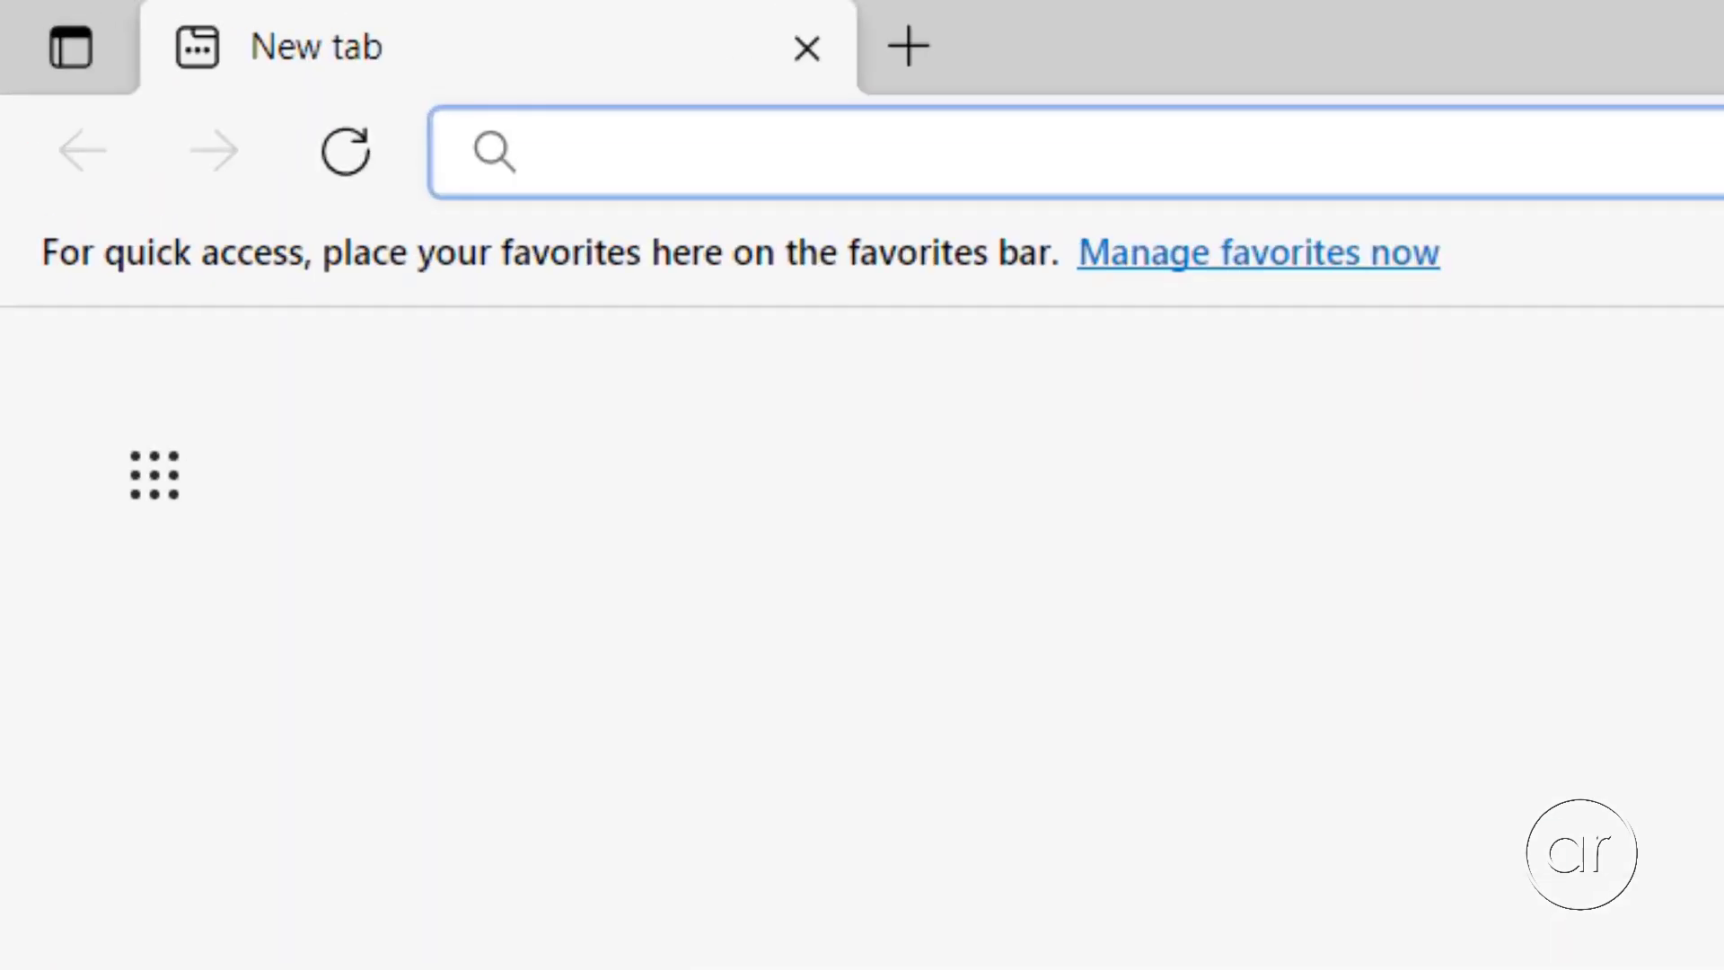
type("usa.canon.c")
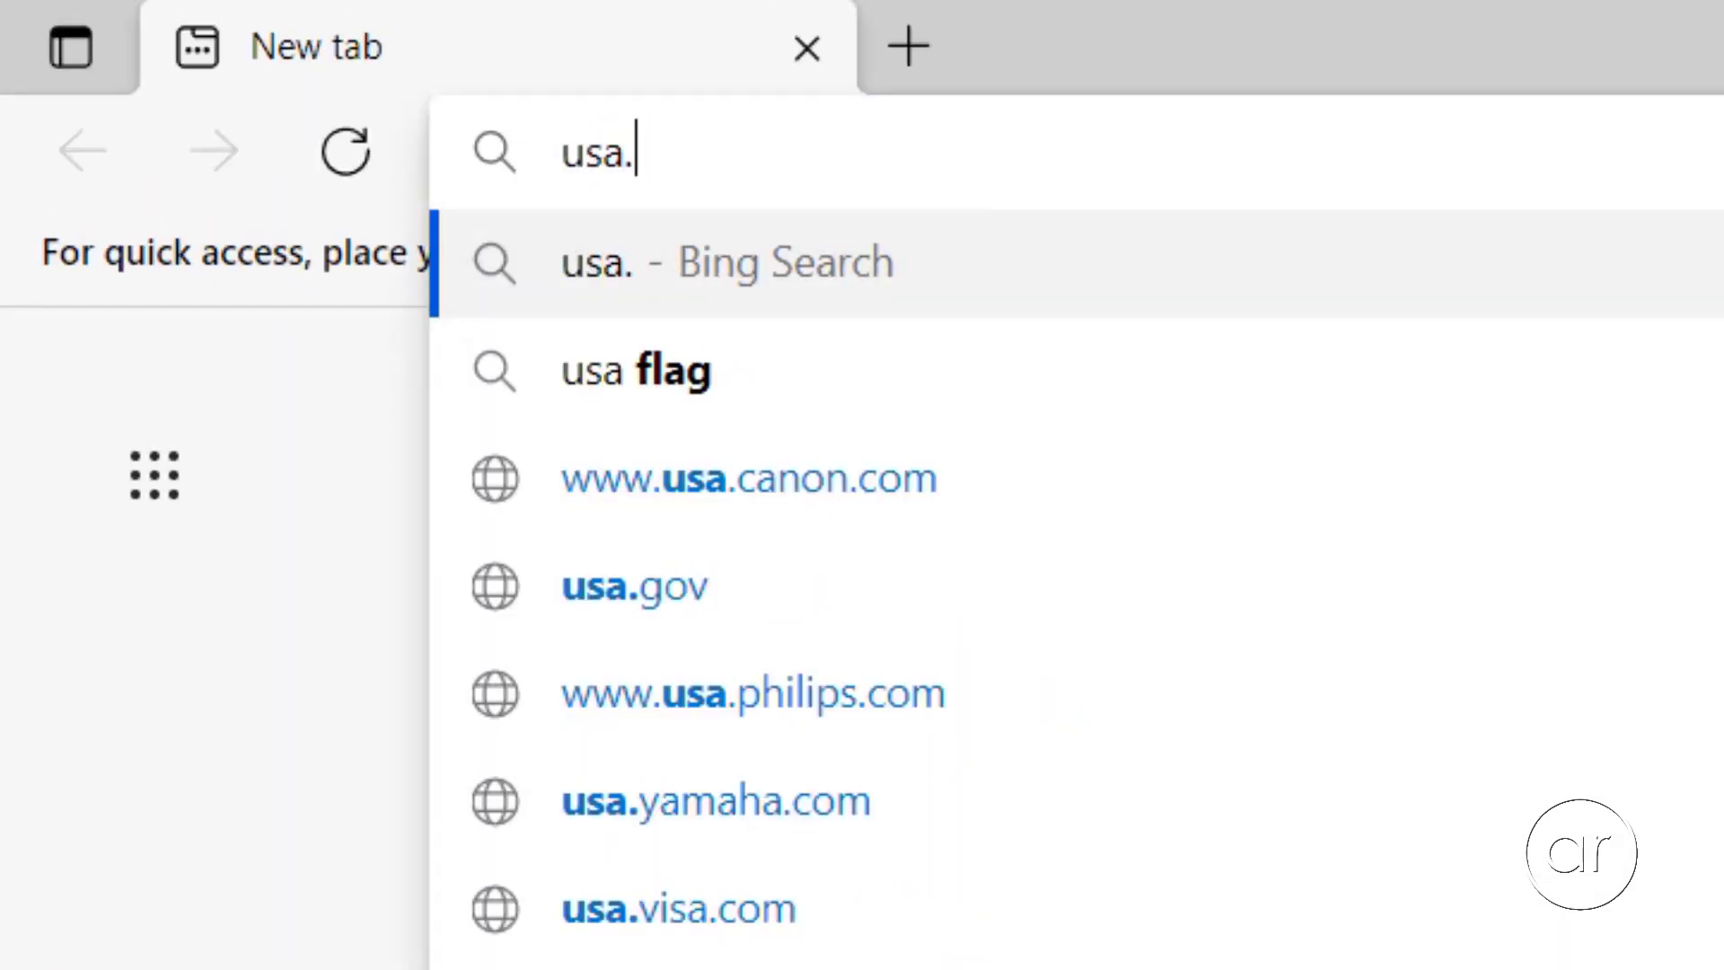
type("om")
key("Return")
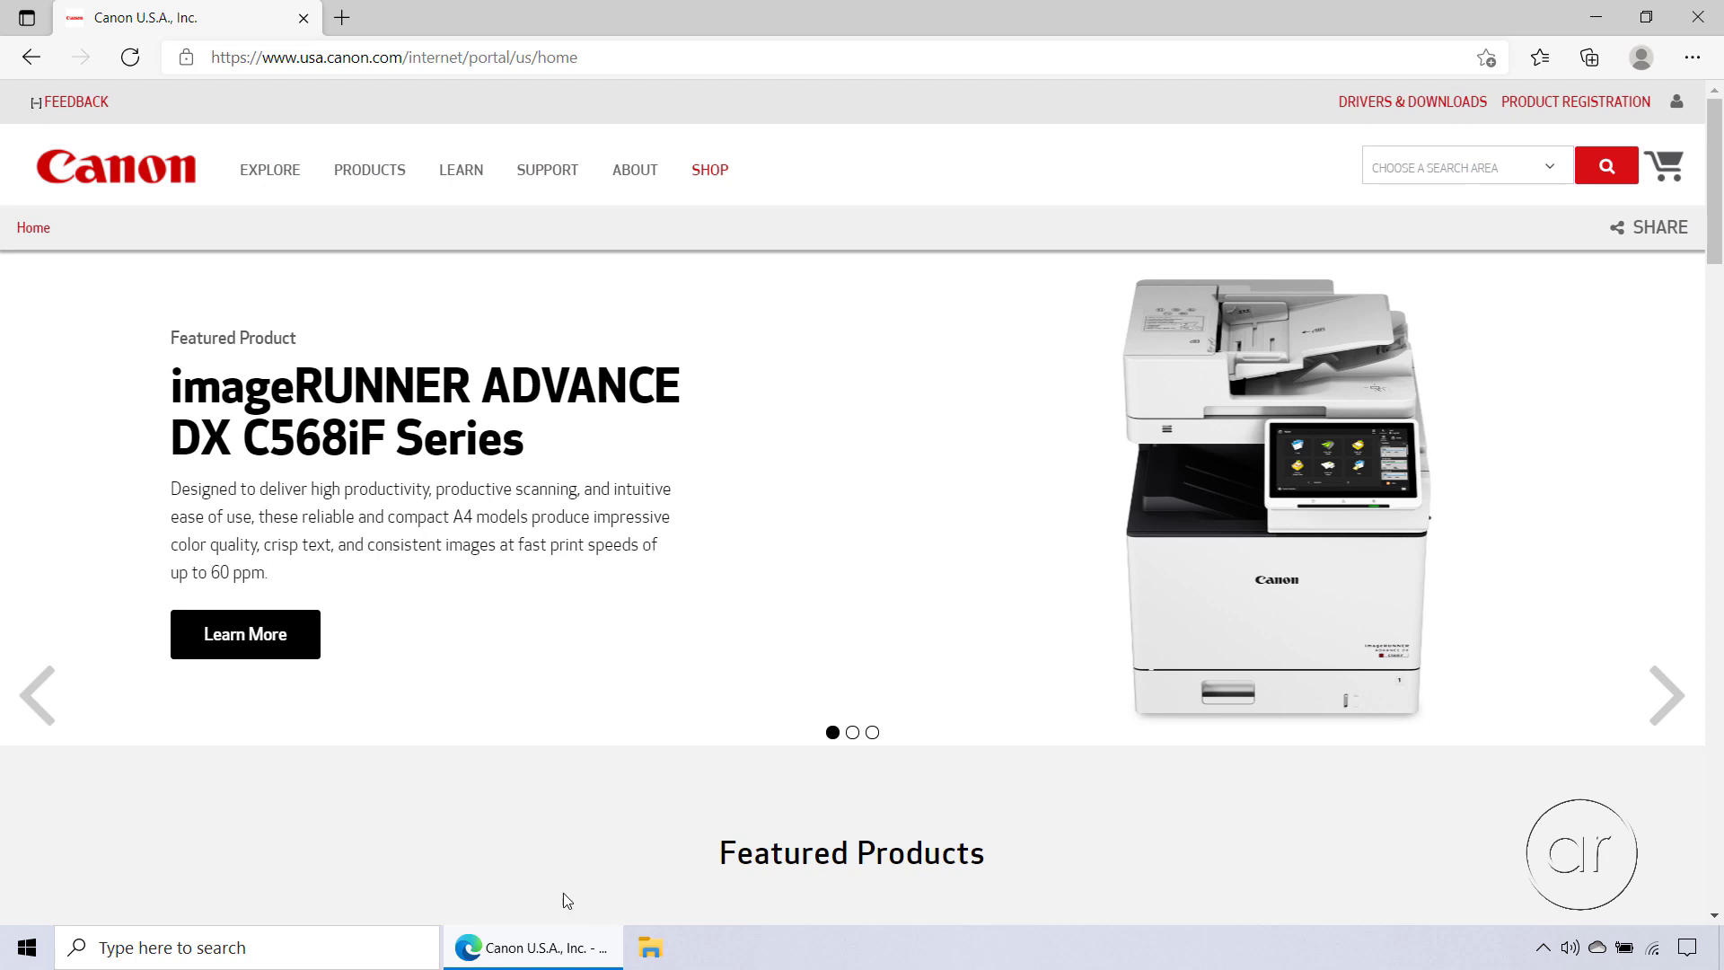
Go to Canon's drivers and downloads support, search for "t7i" and open the EOS Rebel T7i support page.
left_click(1443, 104)
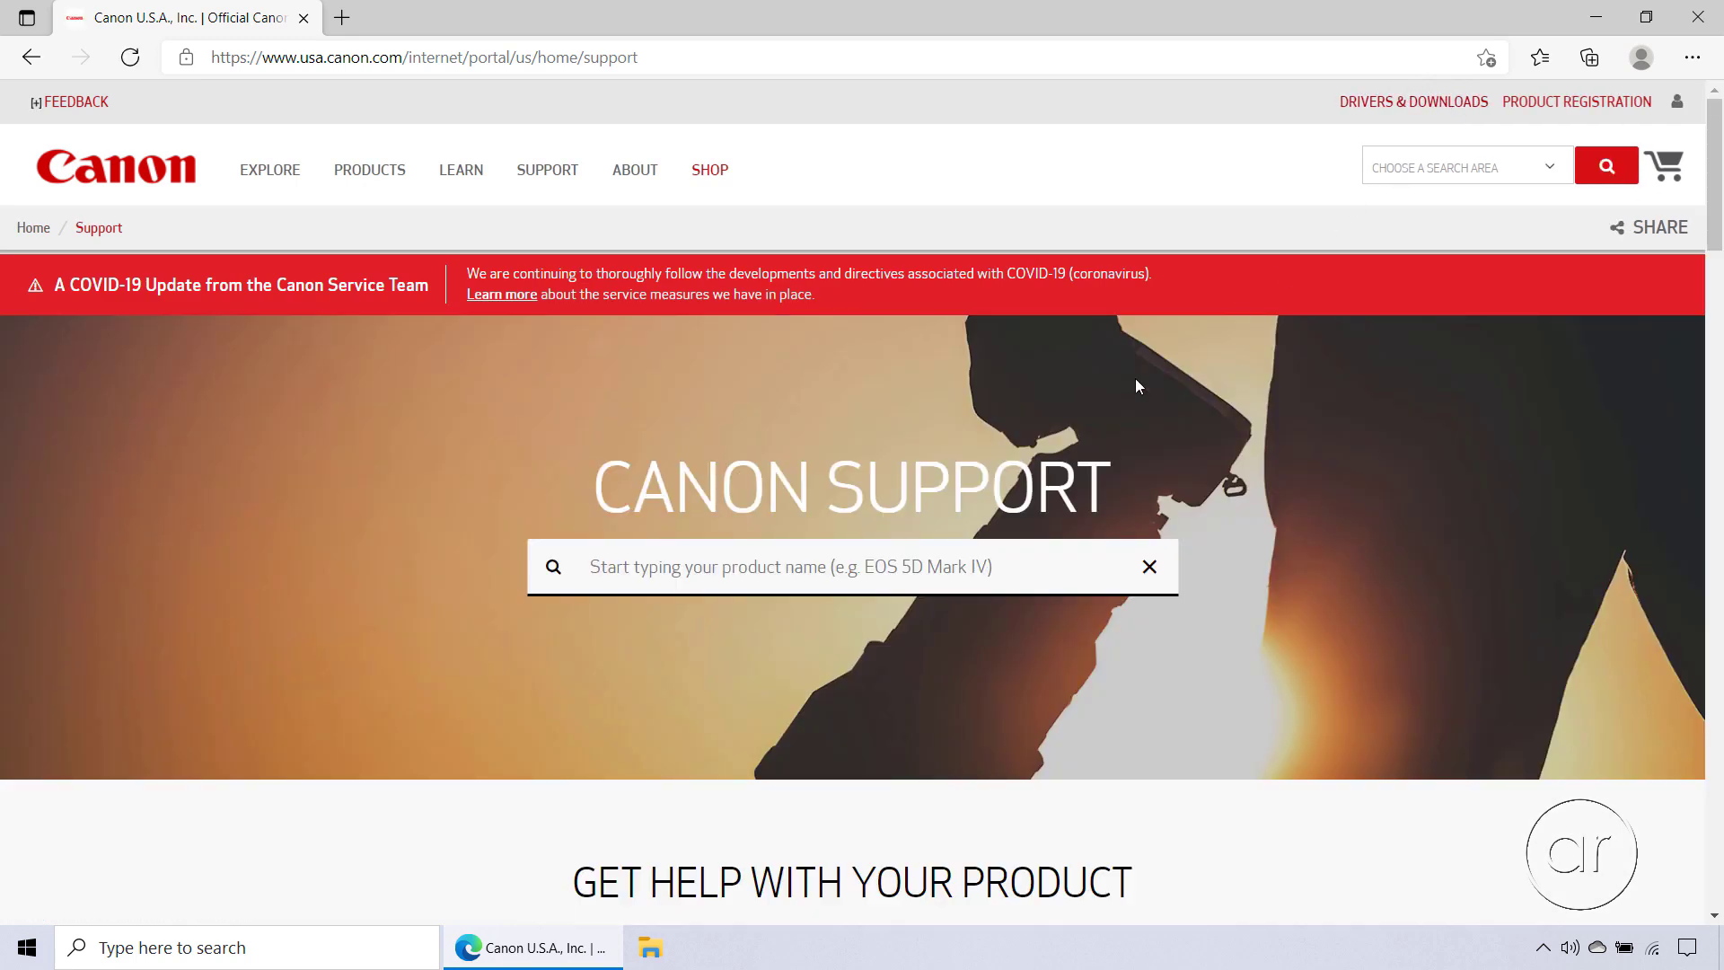
left_click(920, 562)
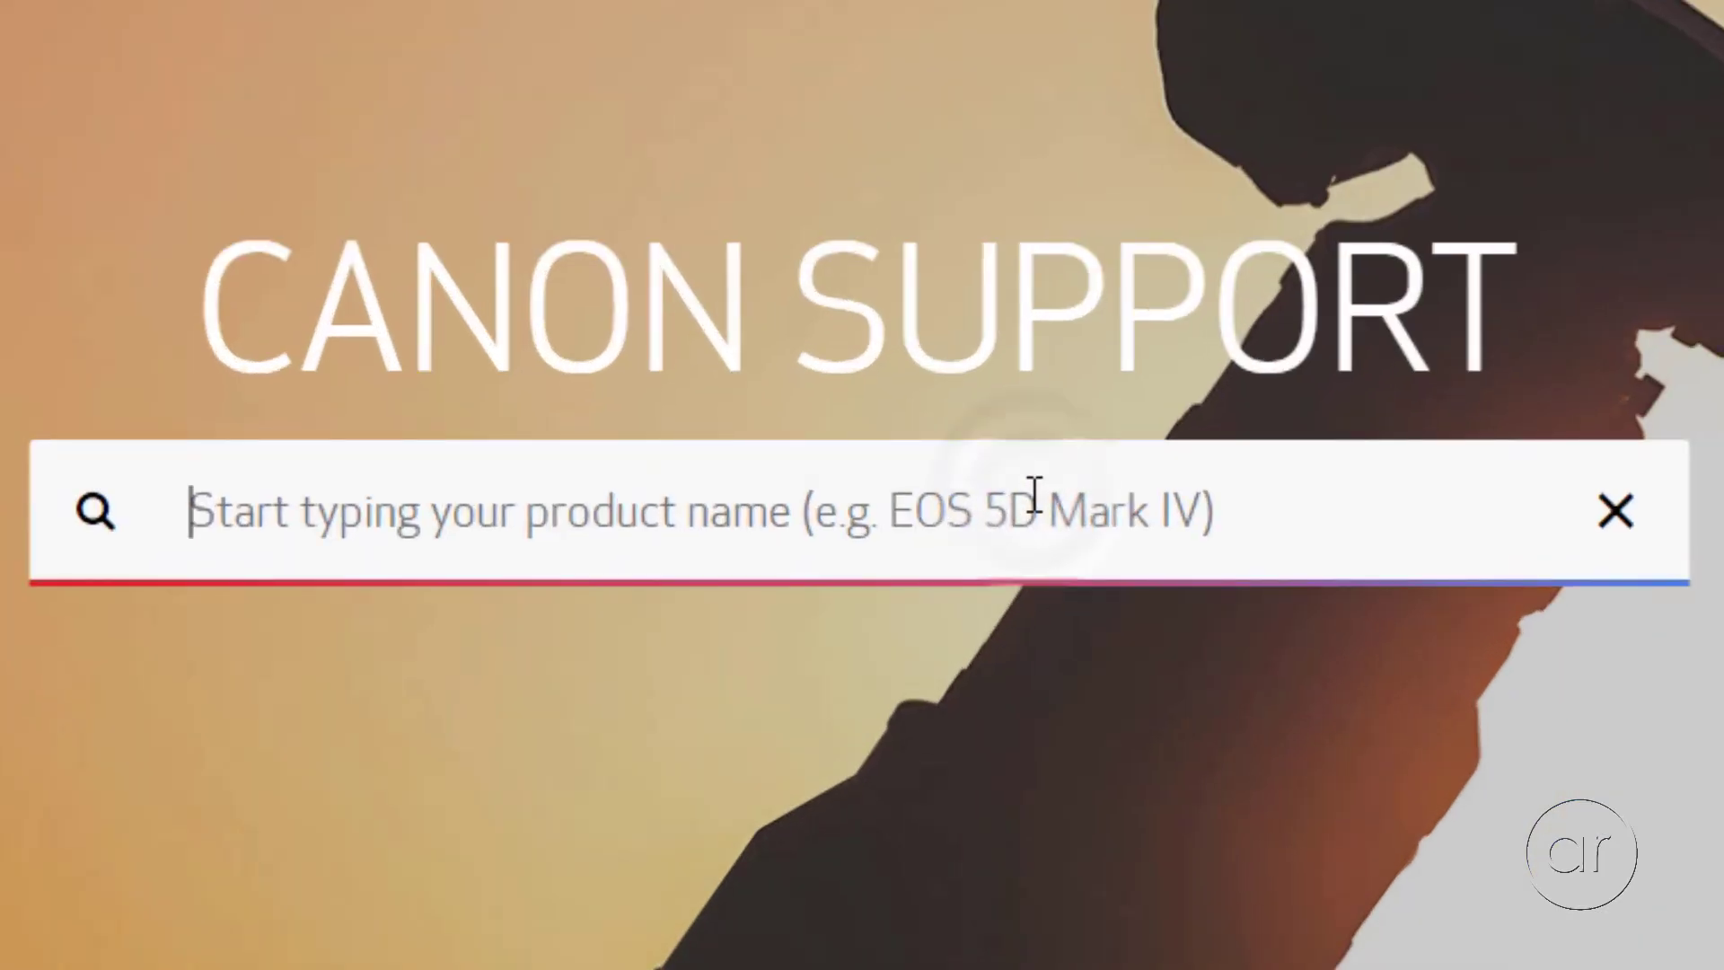
type("t7i")
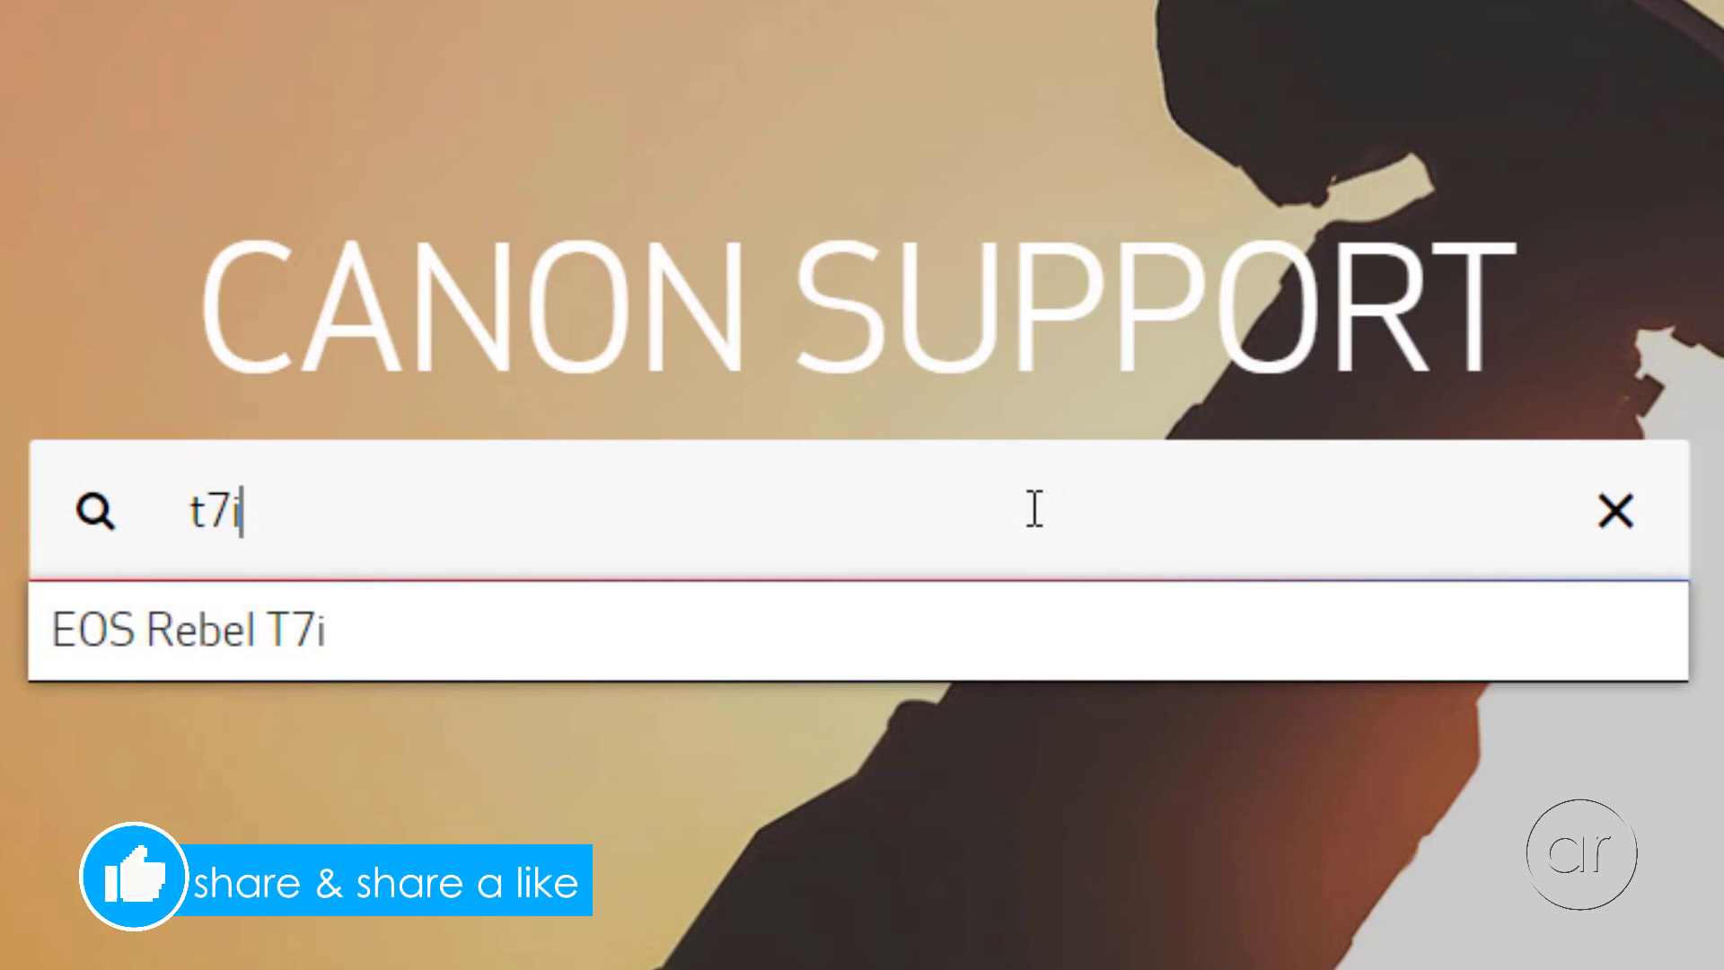
left_click(1027, 662)
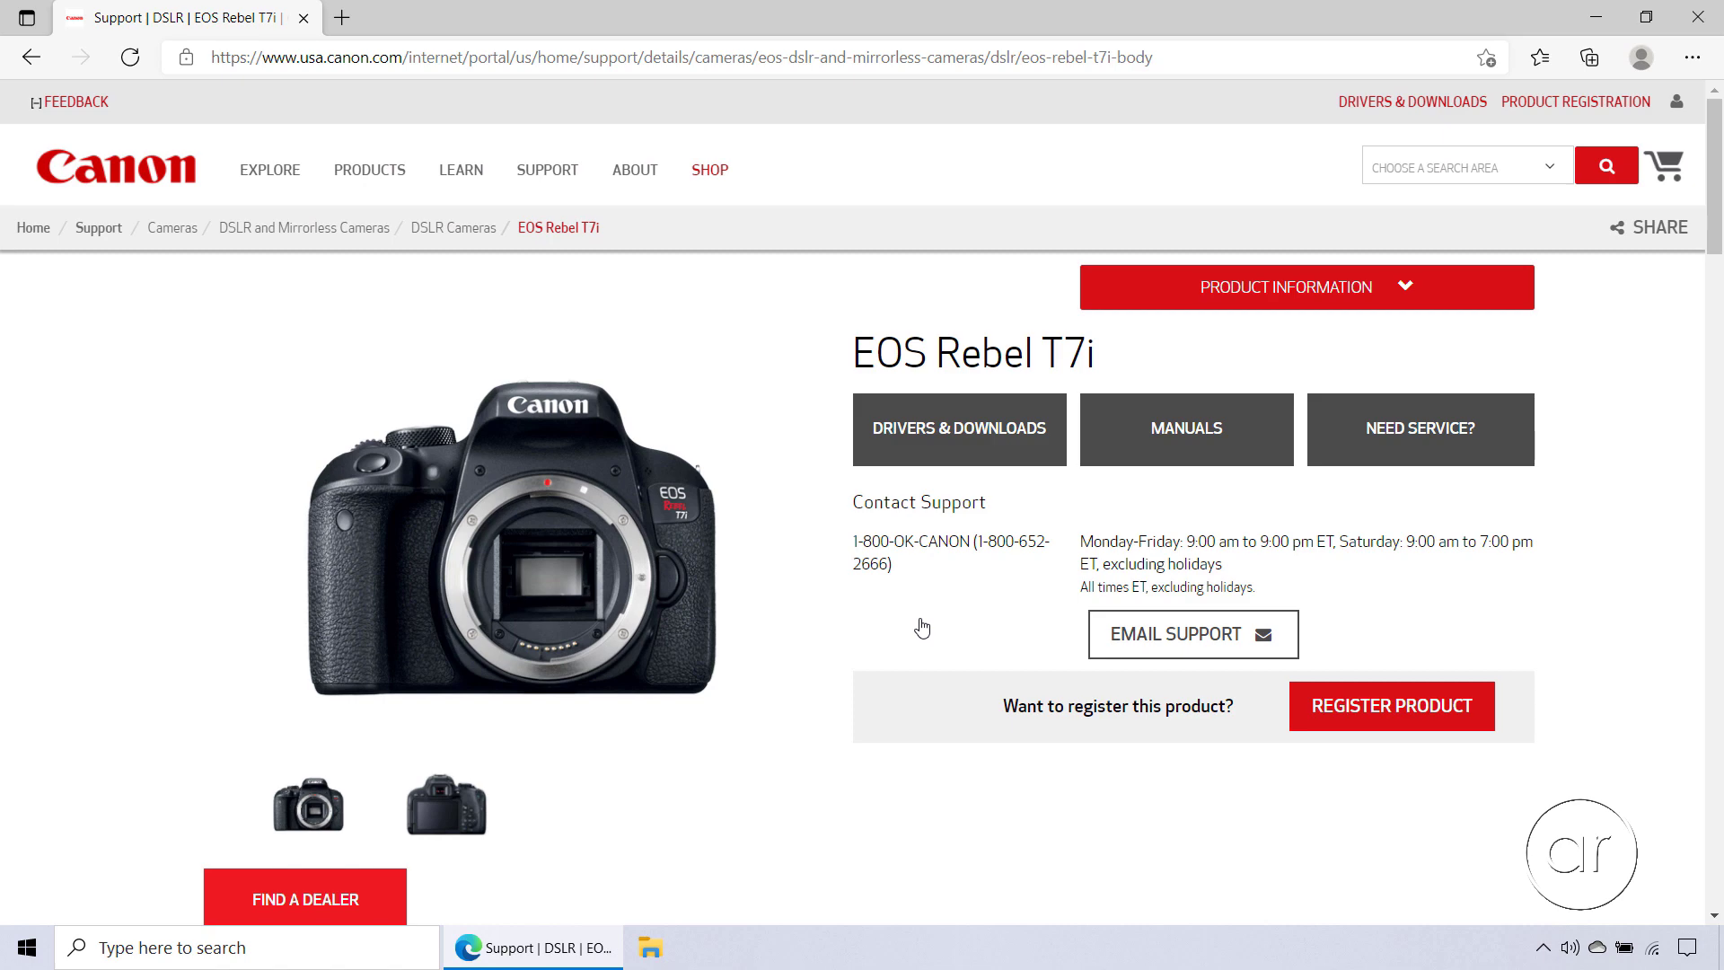
List the camera's firmware downloads and expand the entry for Firmware Update, Version 1.1.0 [Windows].
left_click(958, 465)
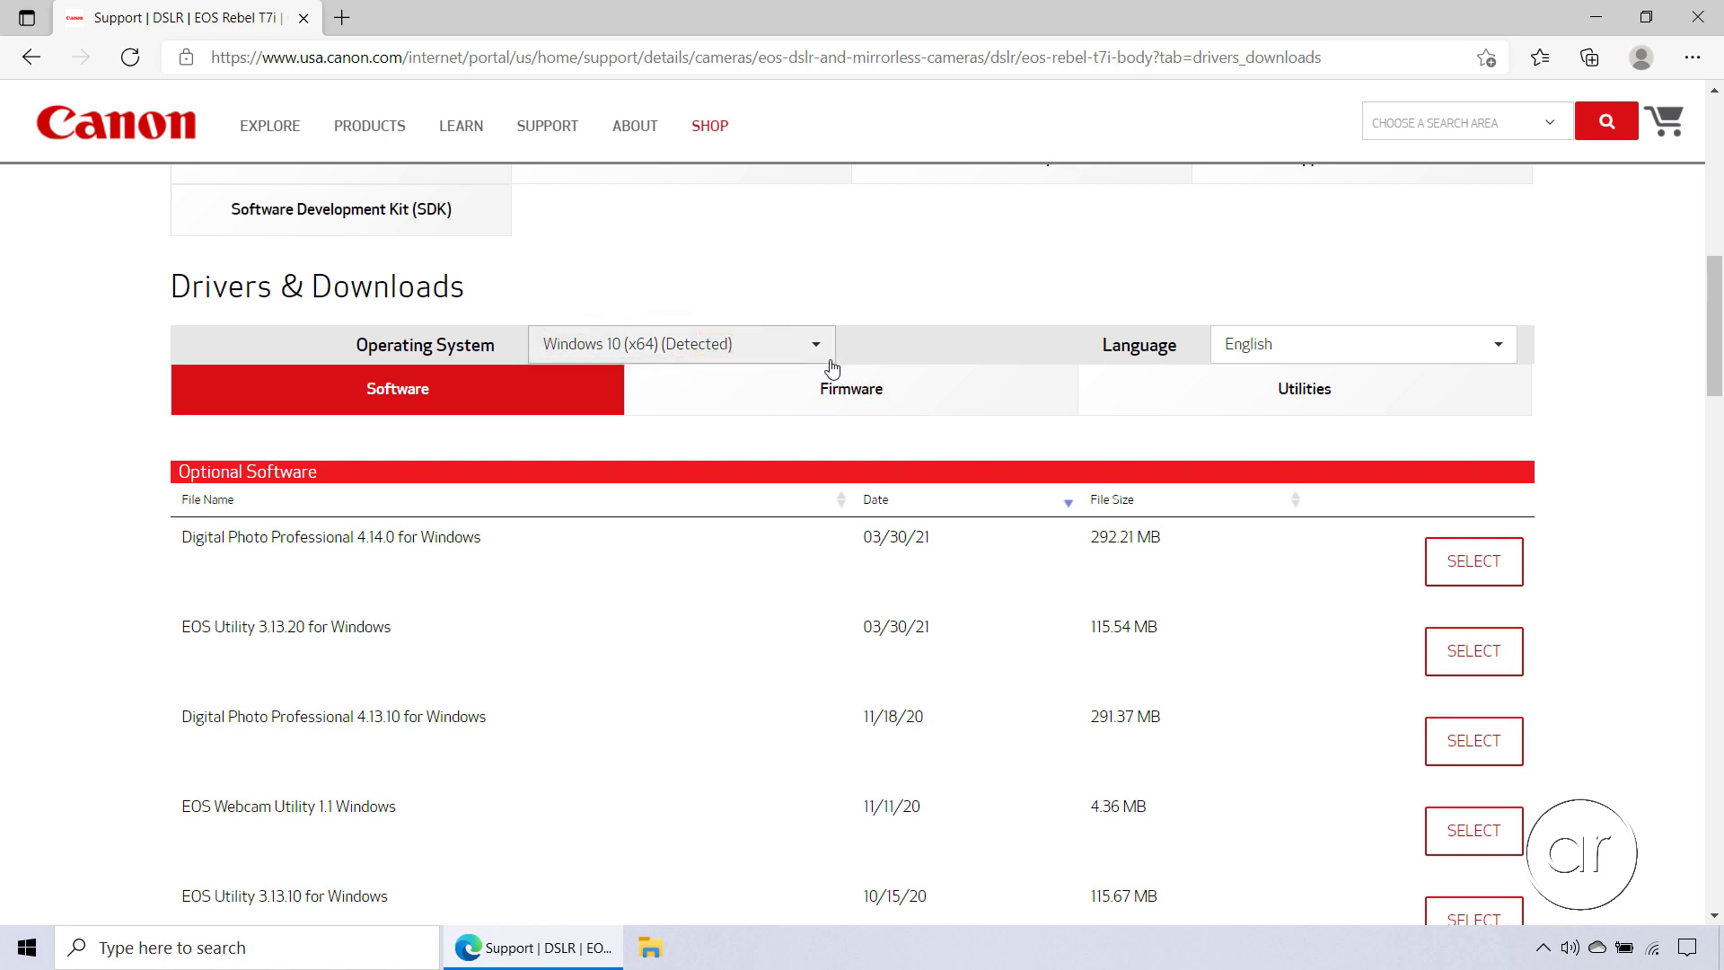
left_click(856, 395)
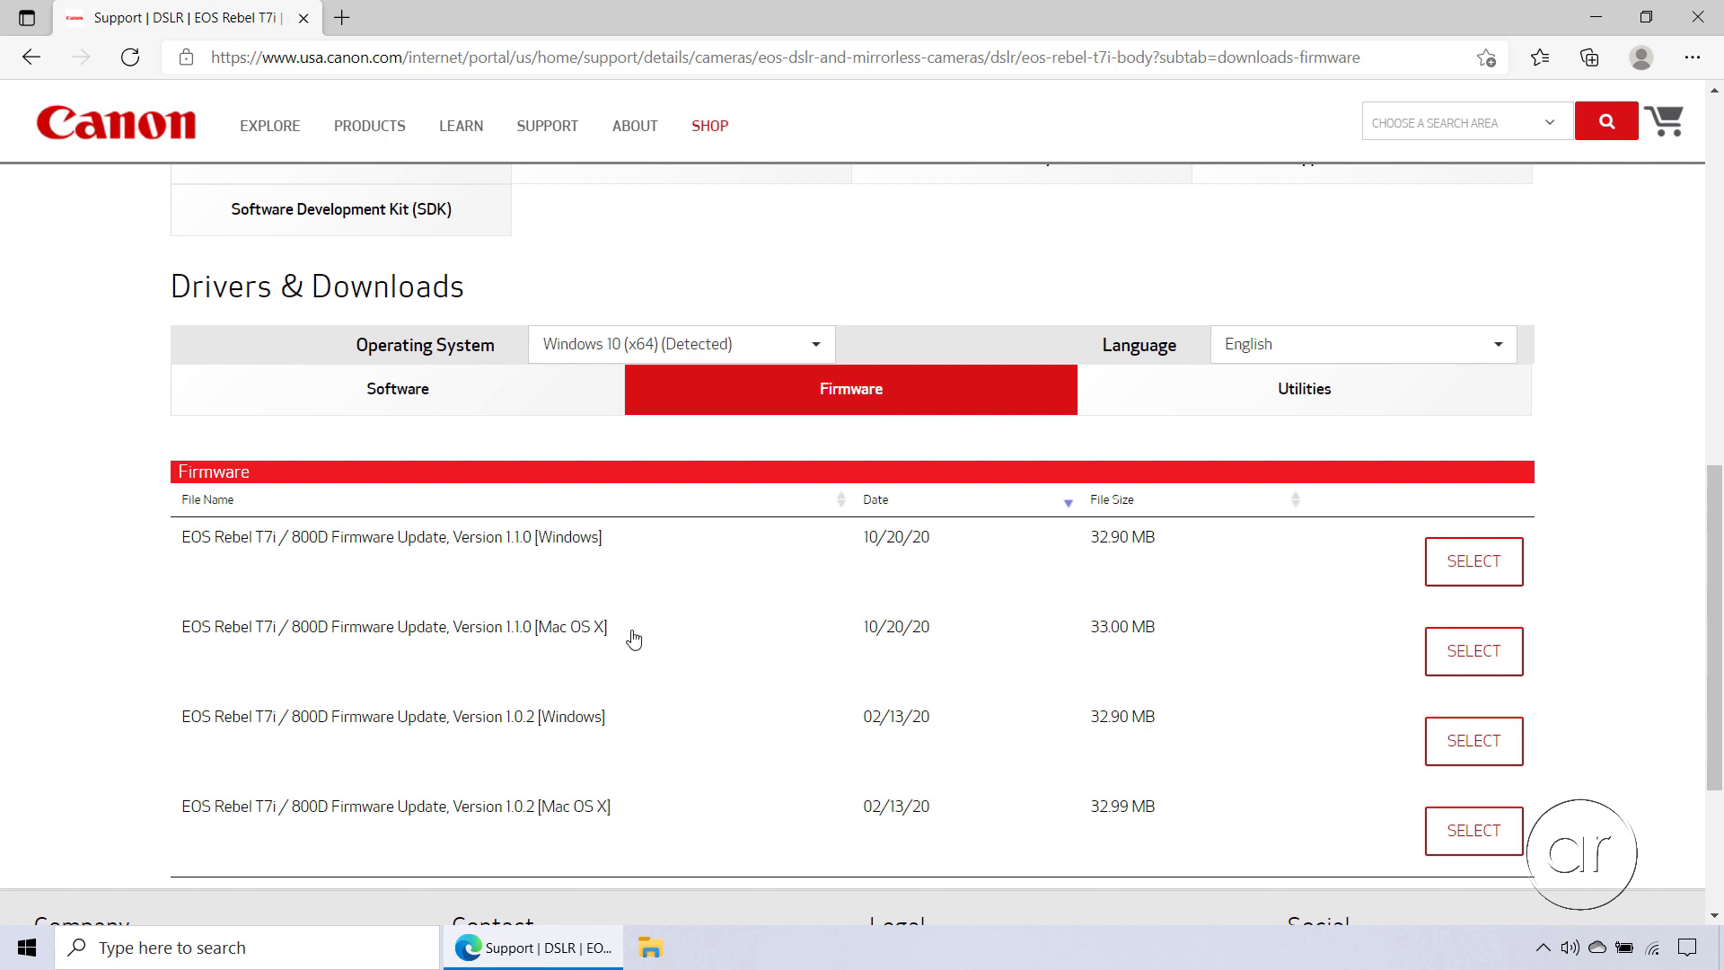
left_click(615, 550)
left_click(922, 553)
left_click(1469, 575)
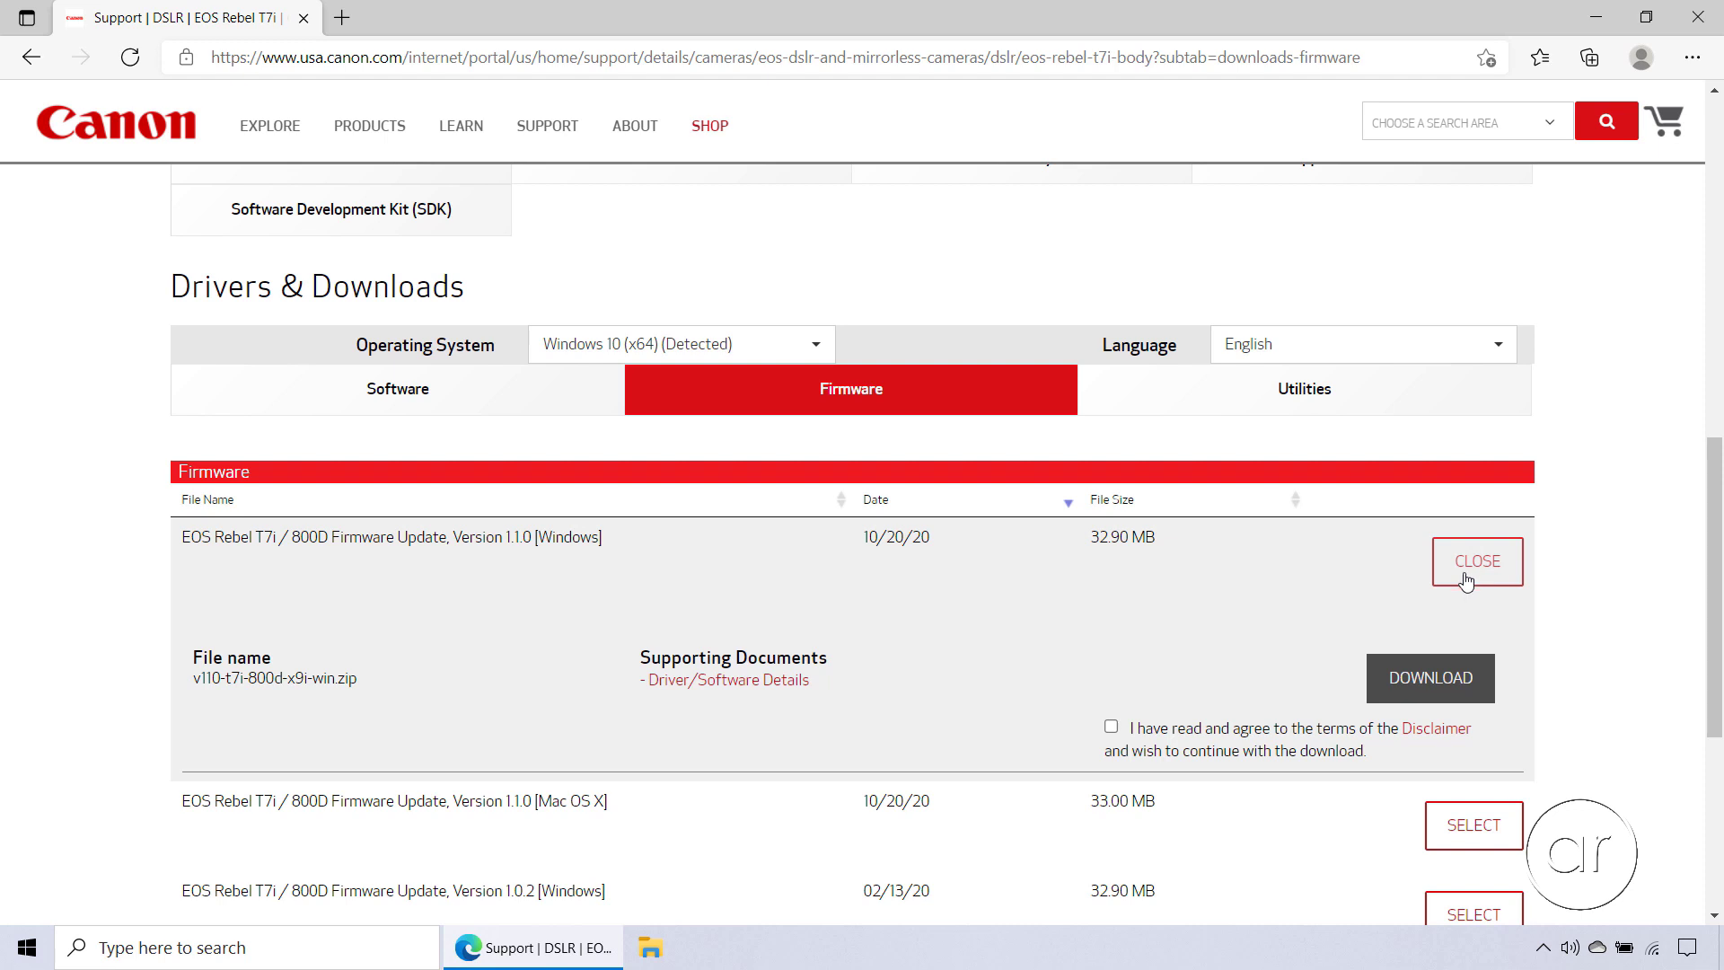
Read the Driver/Software Details of the Version 1.1.0 firmware, including the enhancements, installation instructions and update history.
left_click(804, 688)
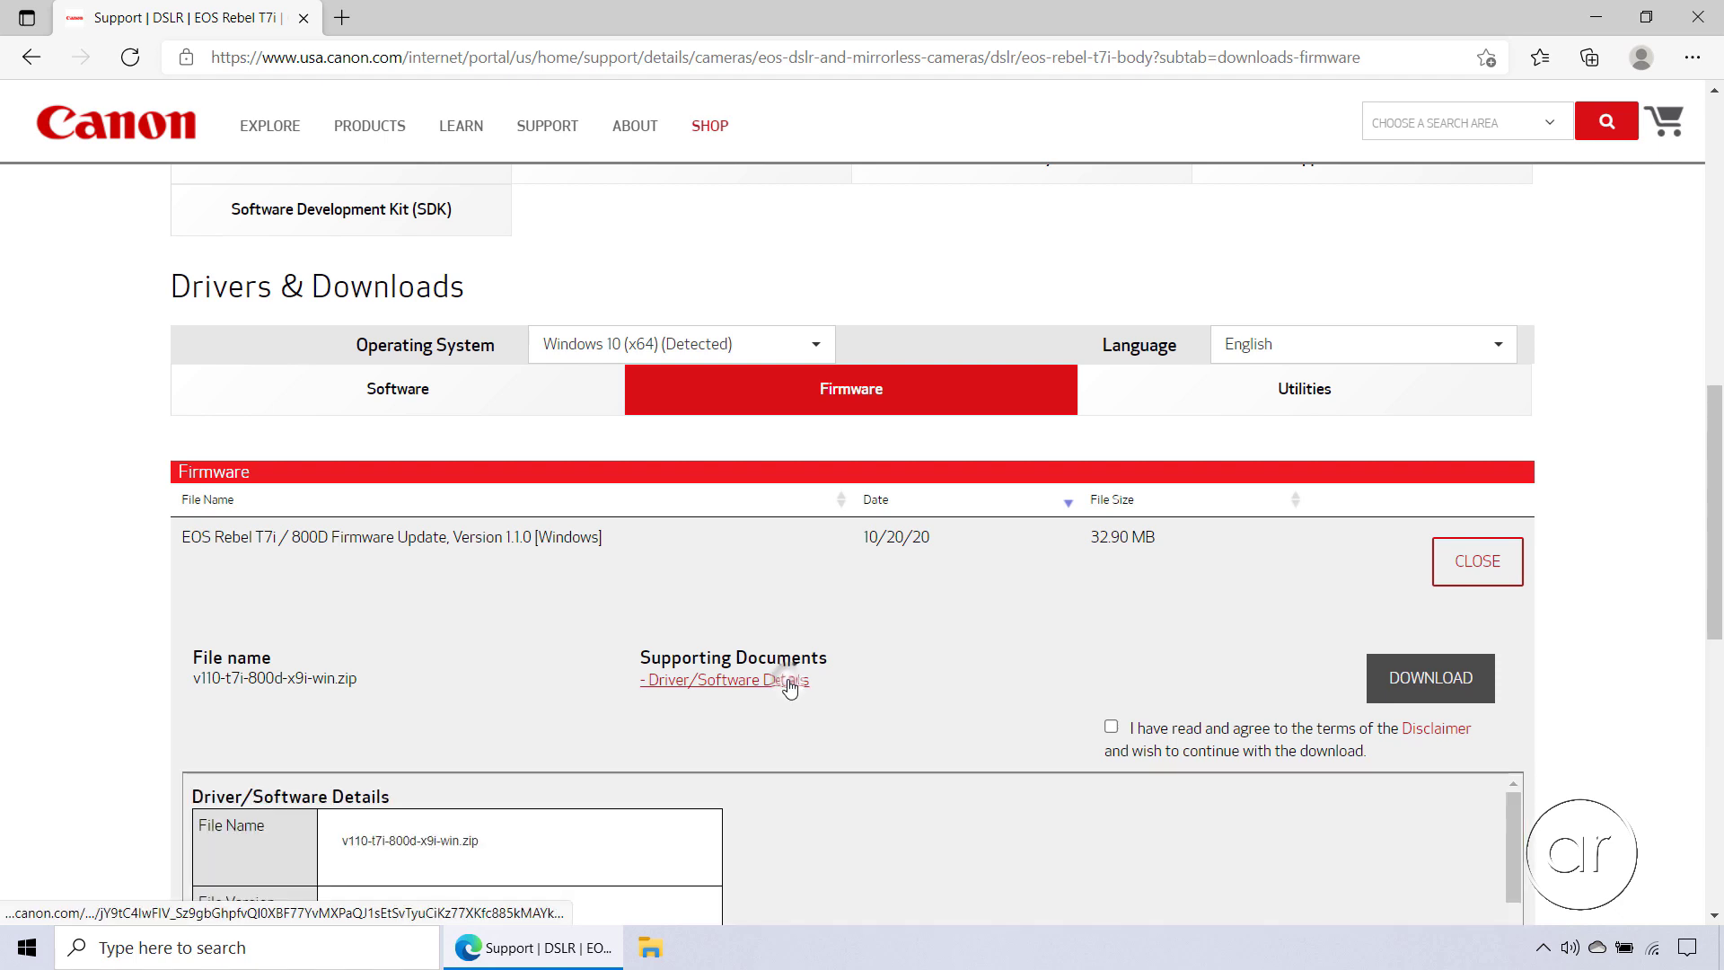
scroll(897, 689, "down", 4)
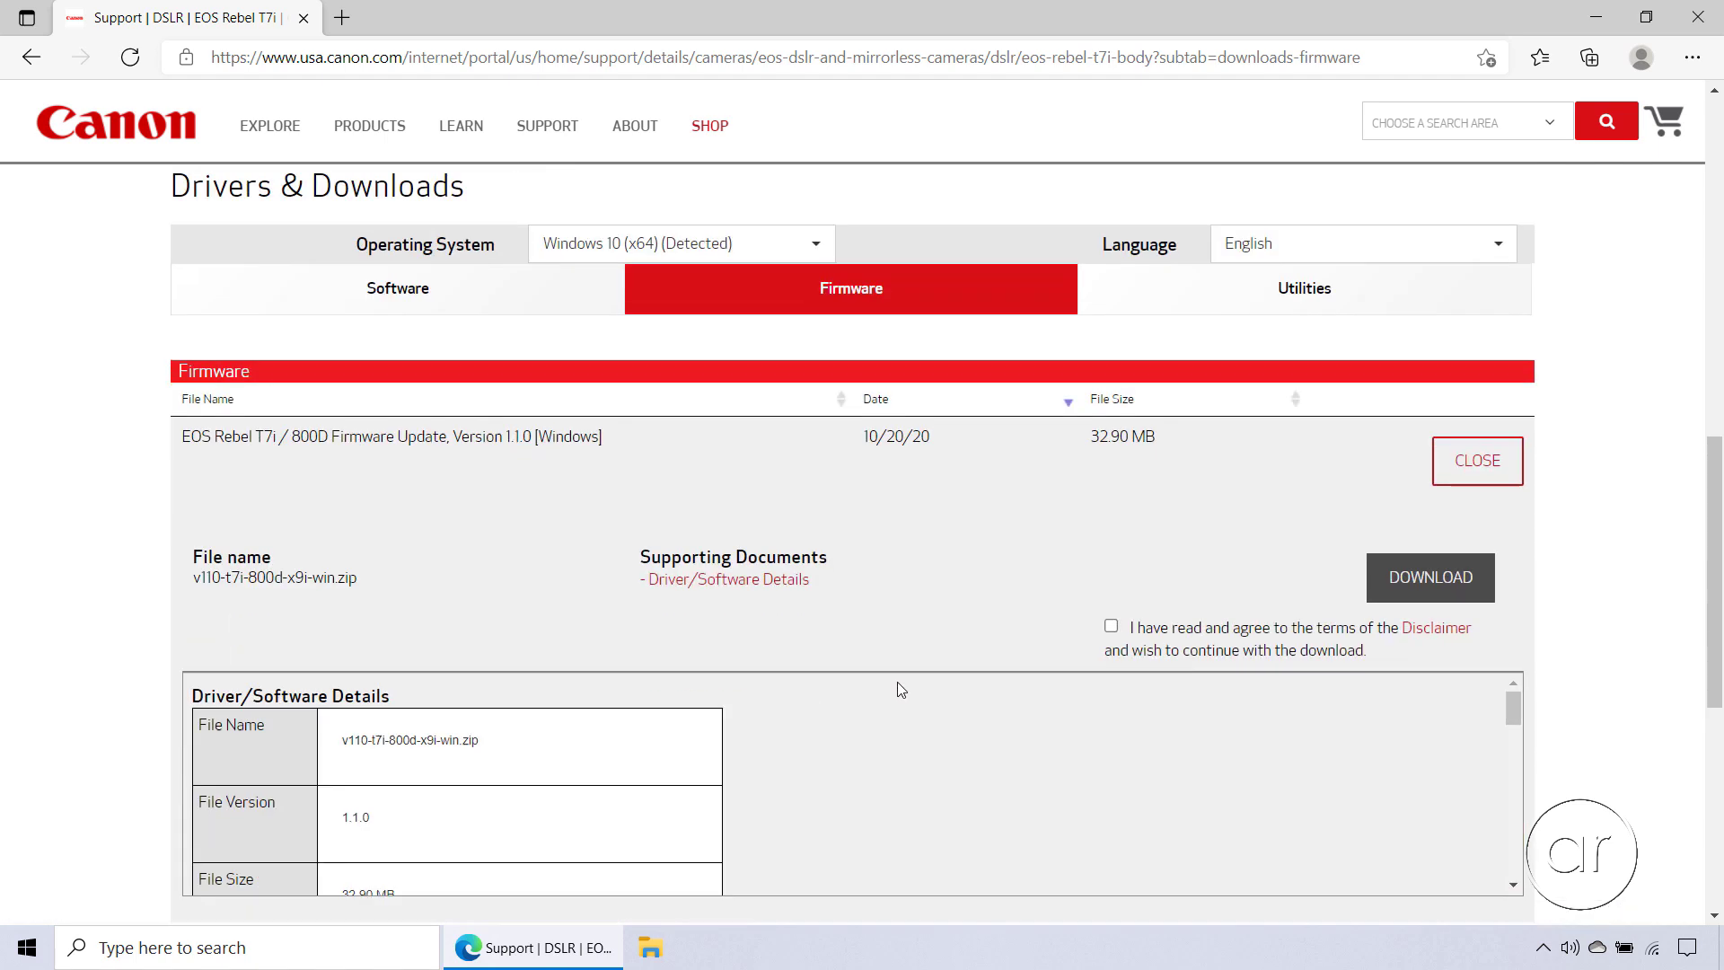
scroll(610, 541, "down", 3)
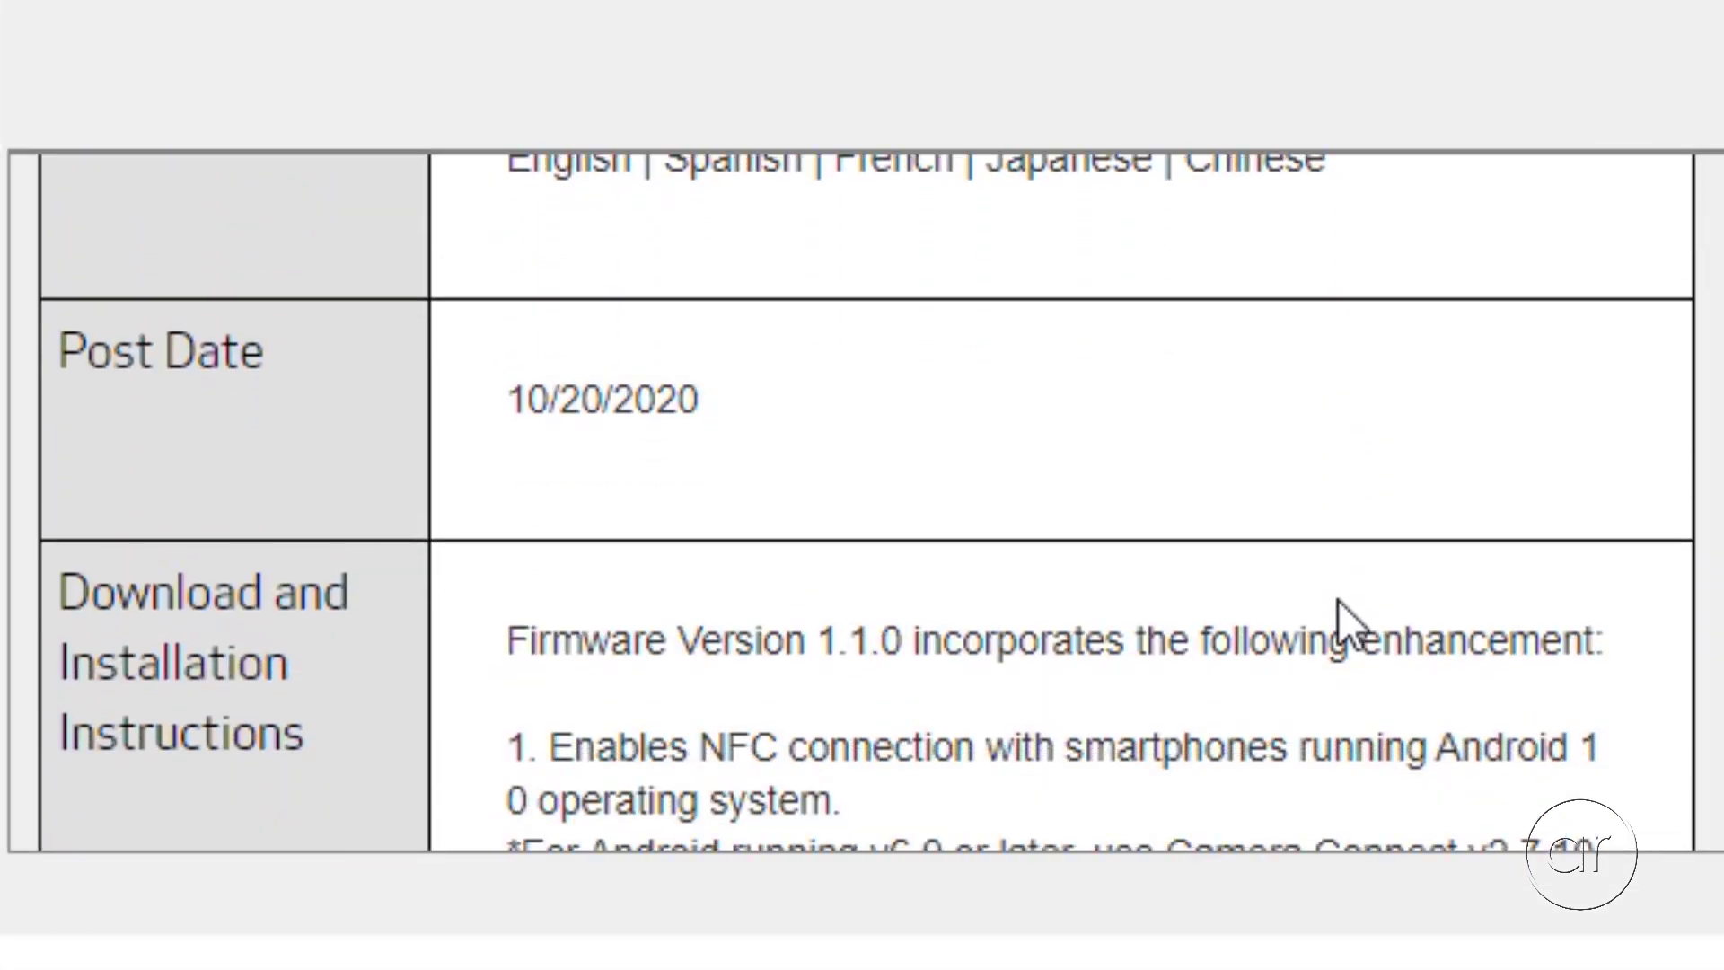
scroll(1339, 600, "down", 3)
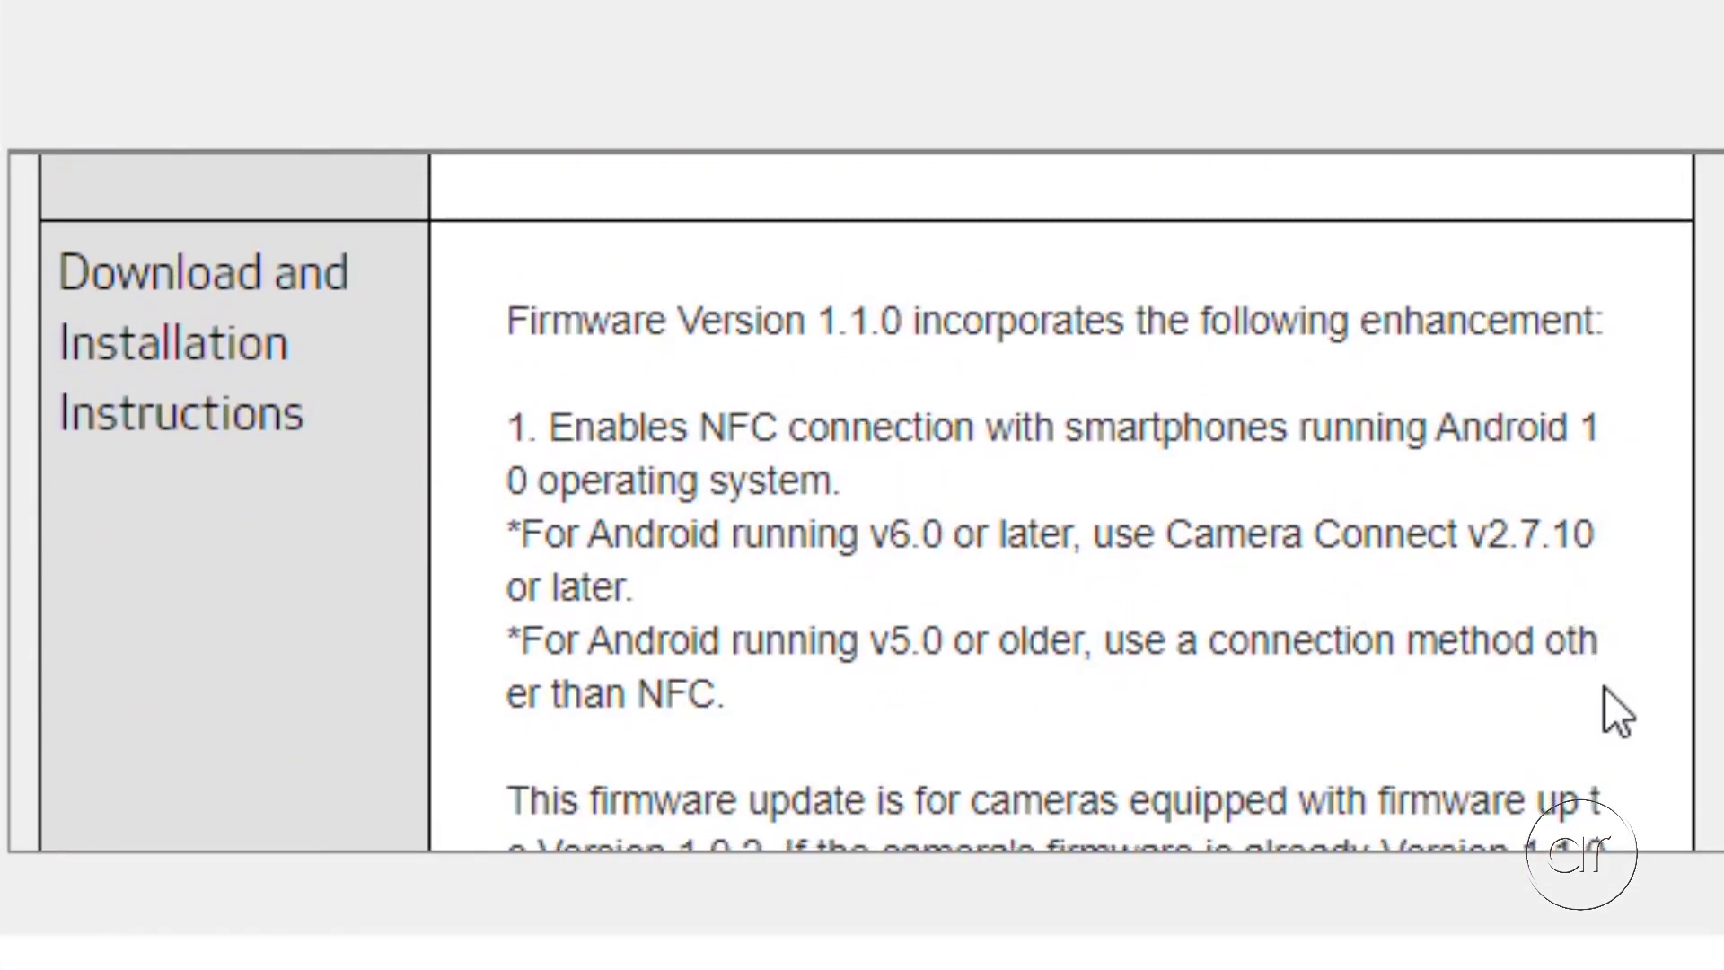
scroll(1604, 688, "down", 5)
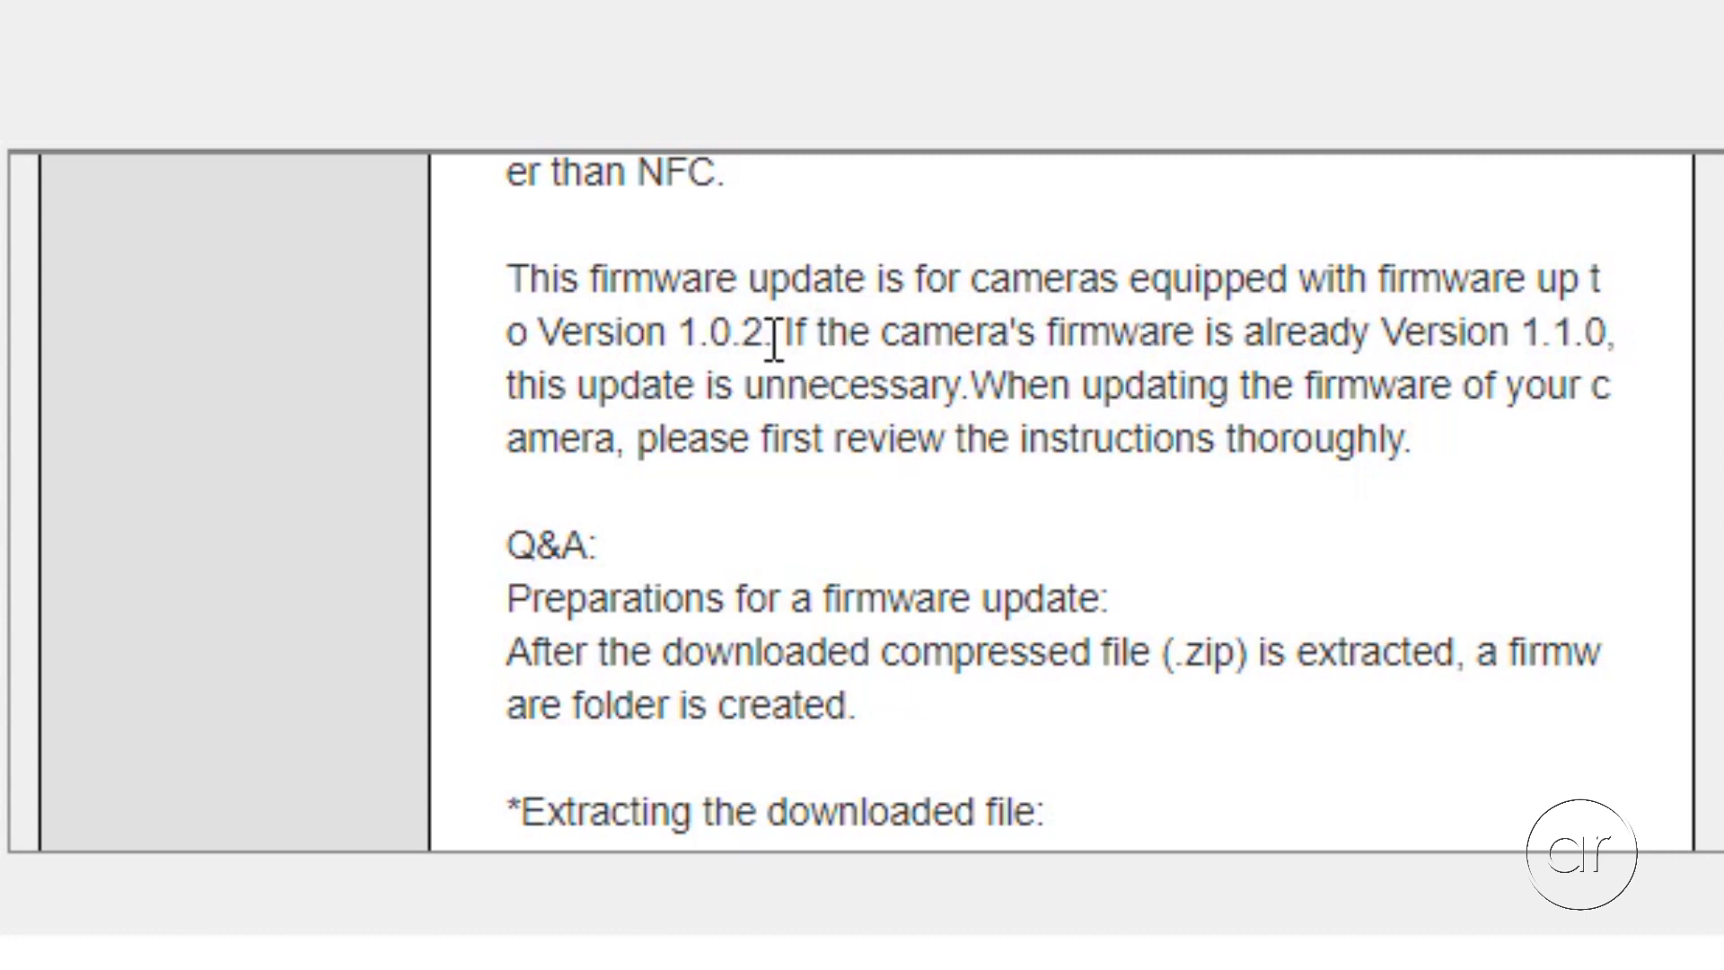
scroll(773, 340, "down", 8)
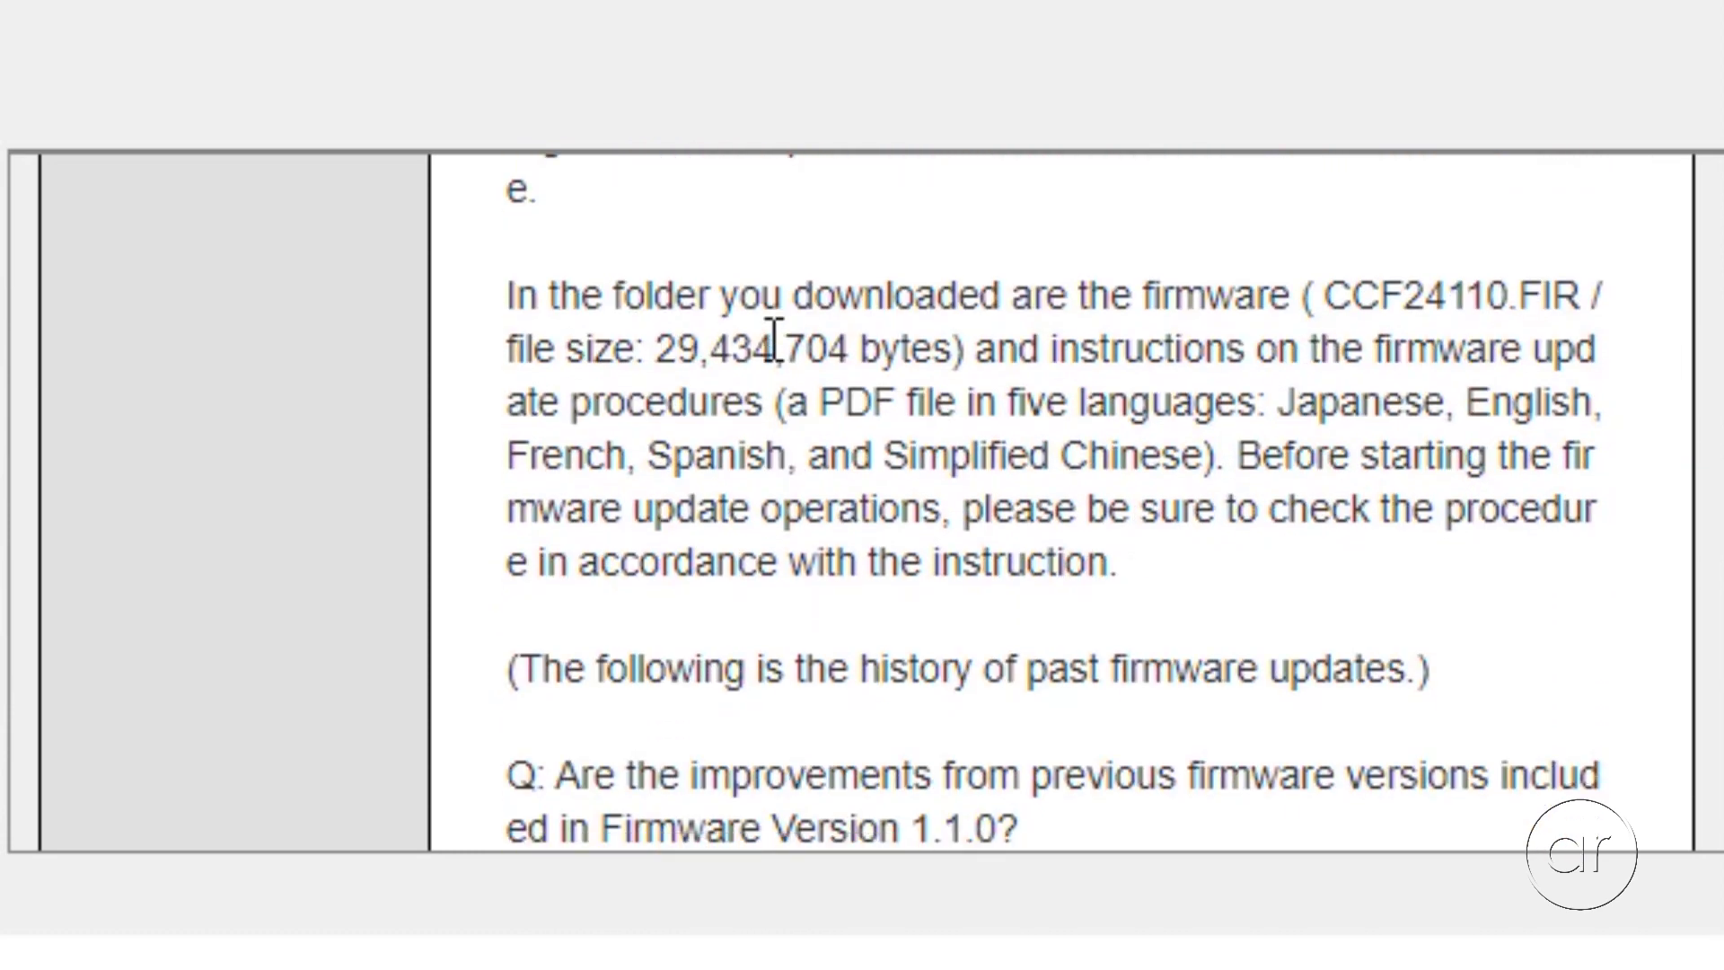
scroll(774, 340, "down", 5)
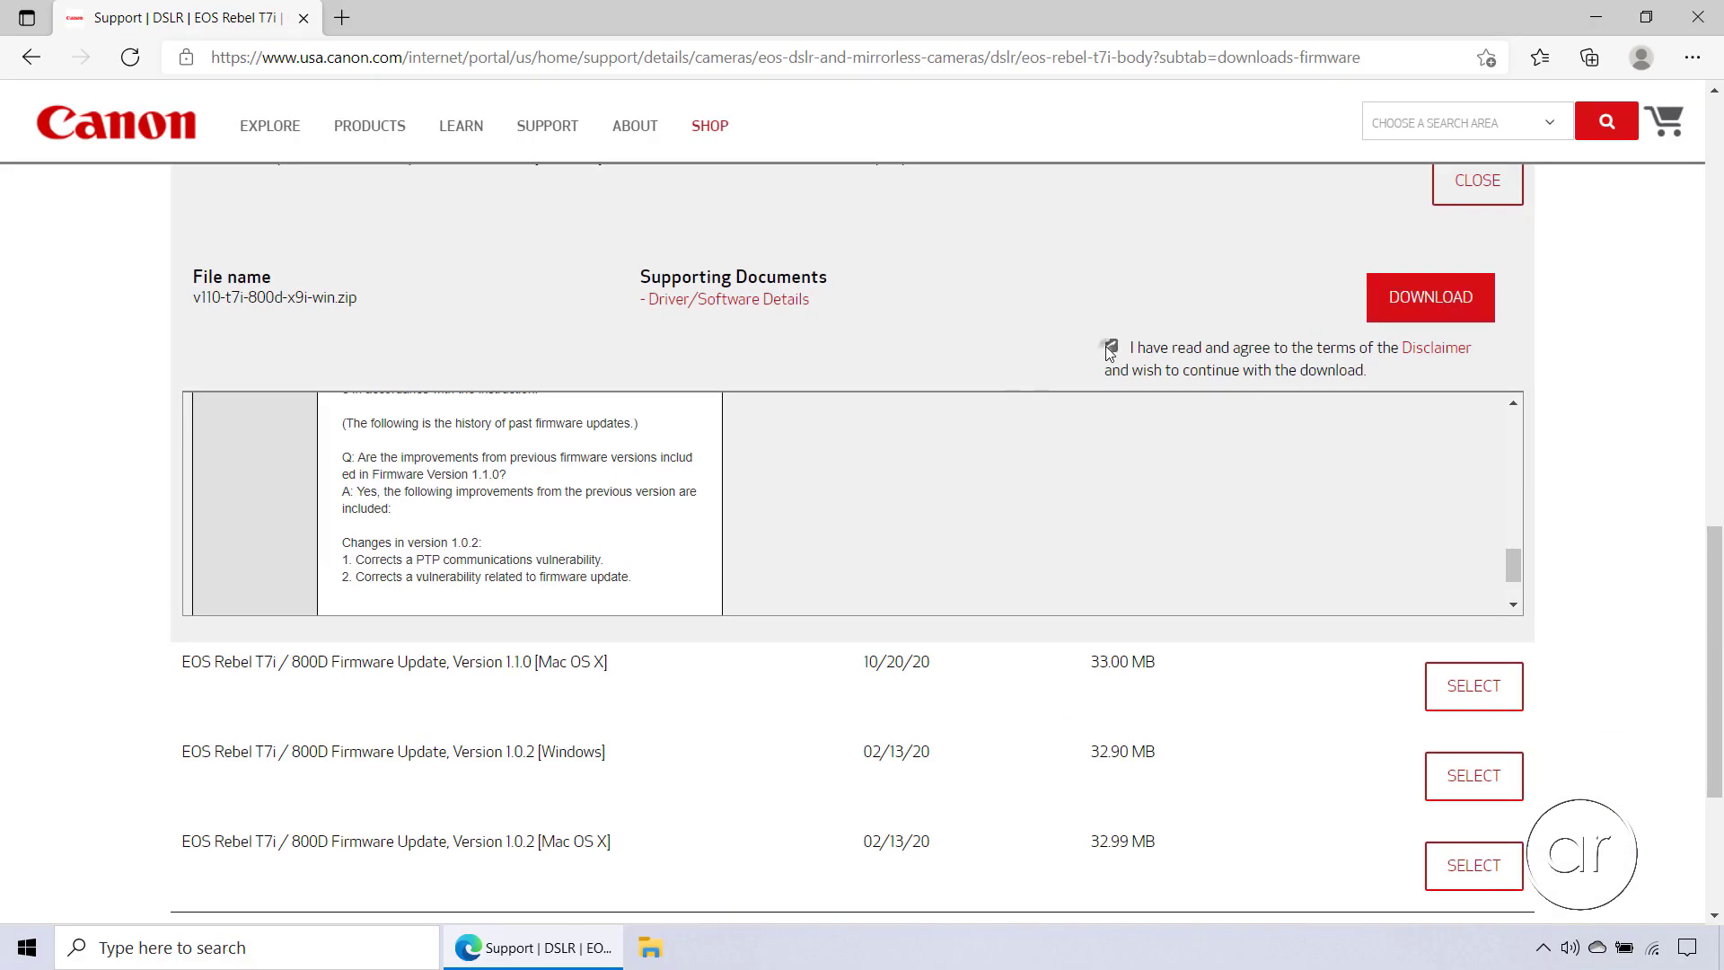
Accept the disclaimer, download v110-t7i-800d-x9i-win.zip and show the downloaded file in its folder.
left_click(1396, 309)
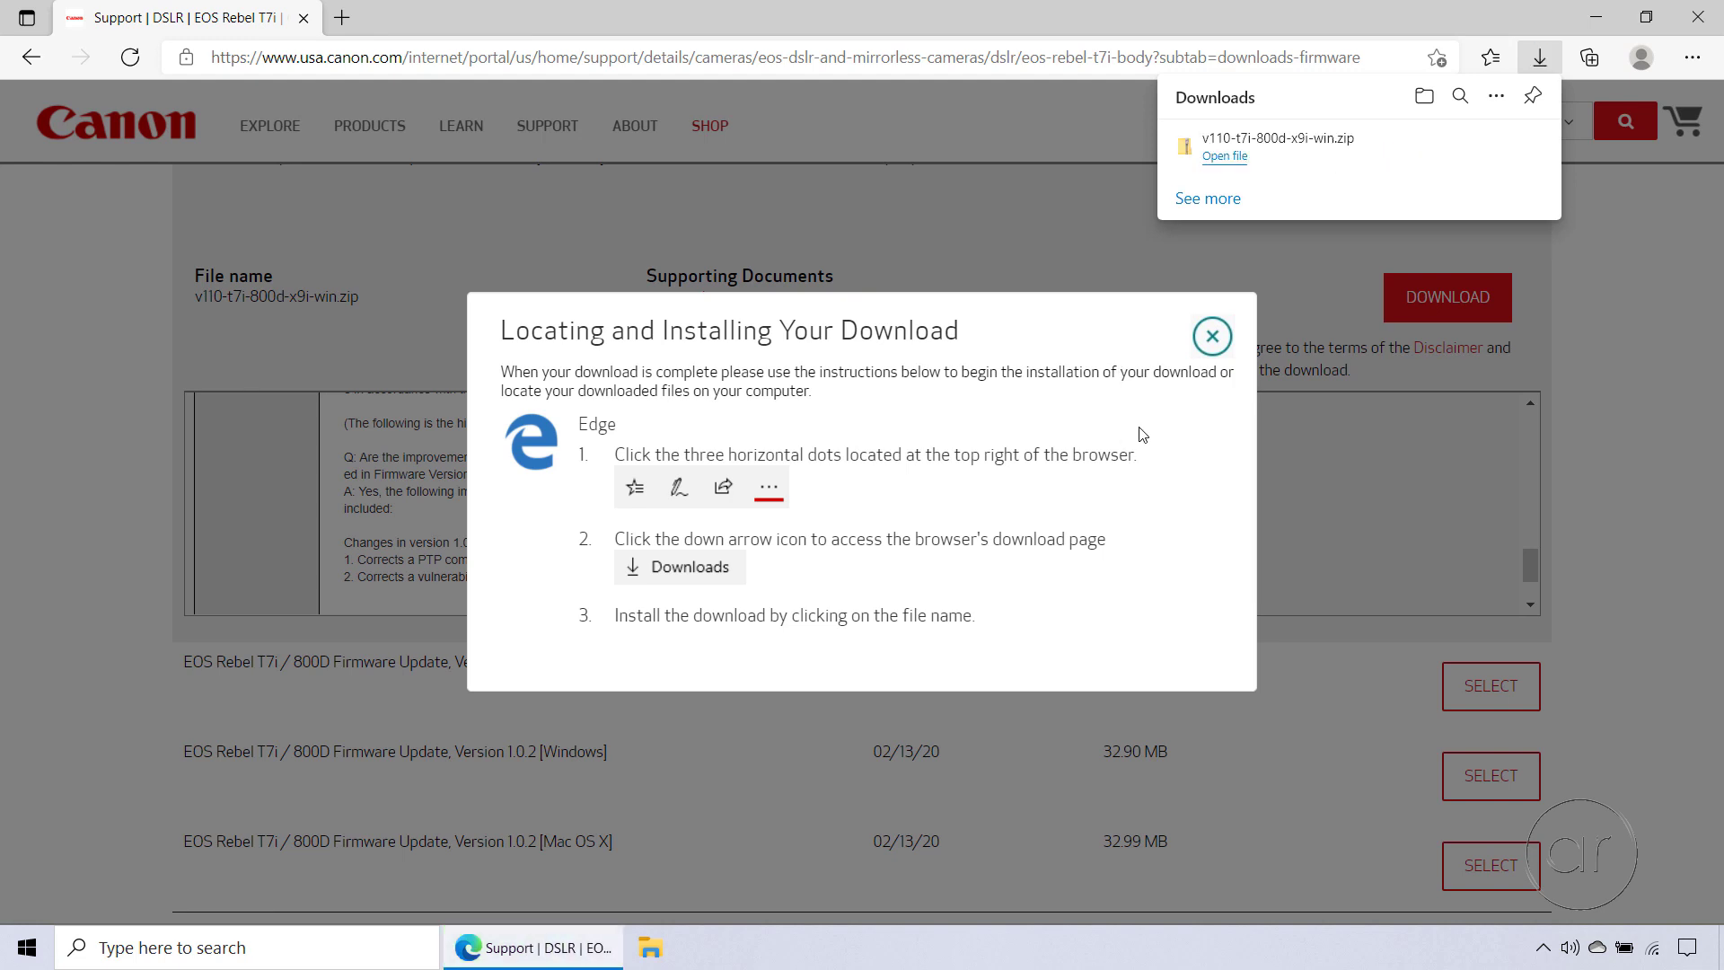
mouse_move(1460, 169)
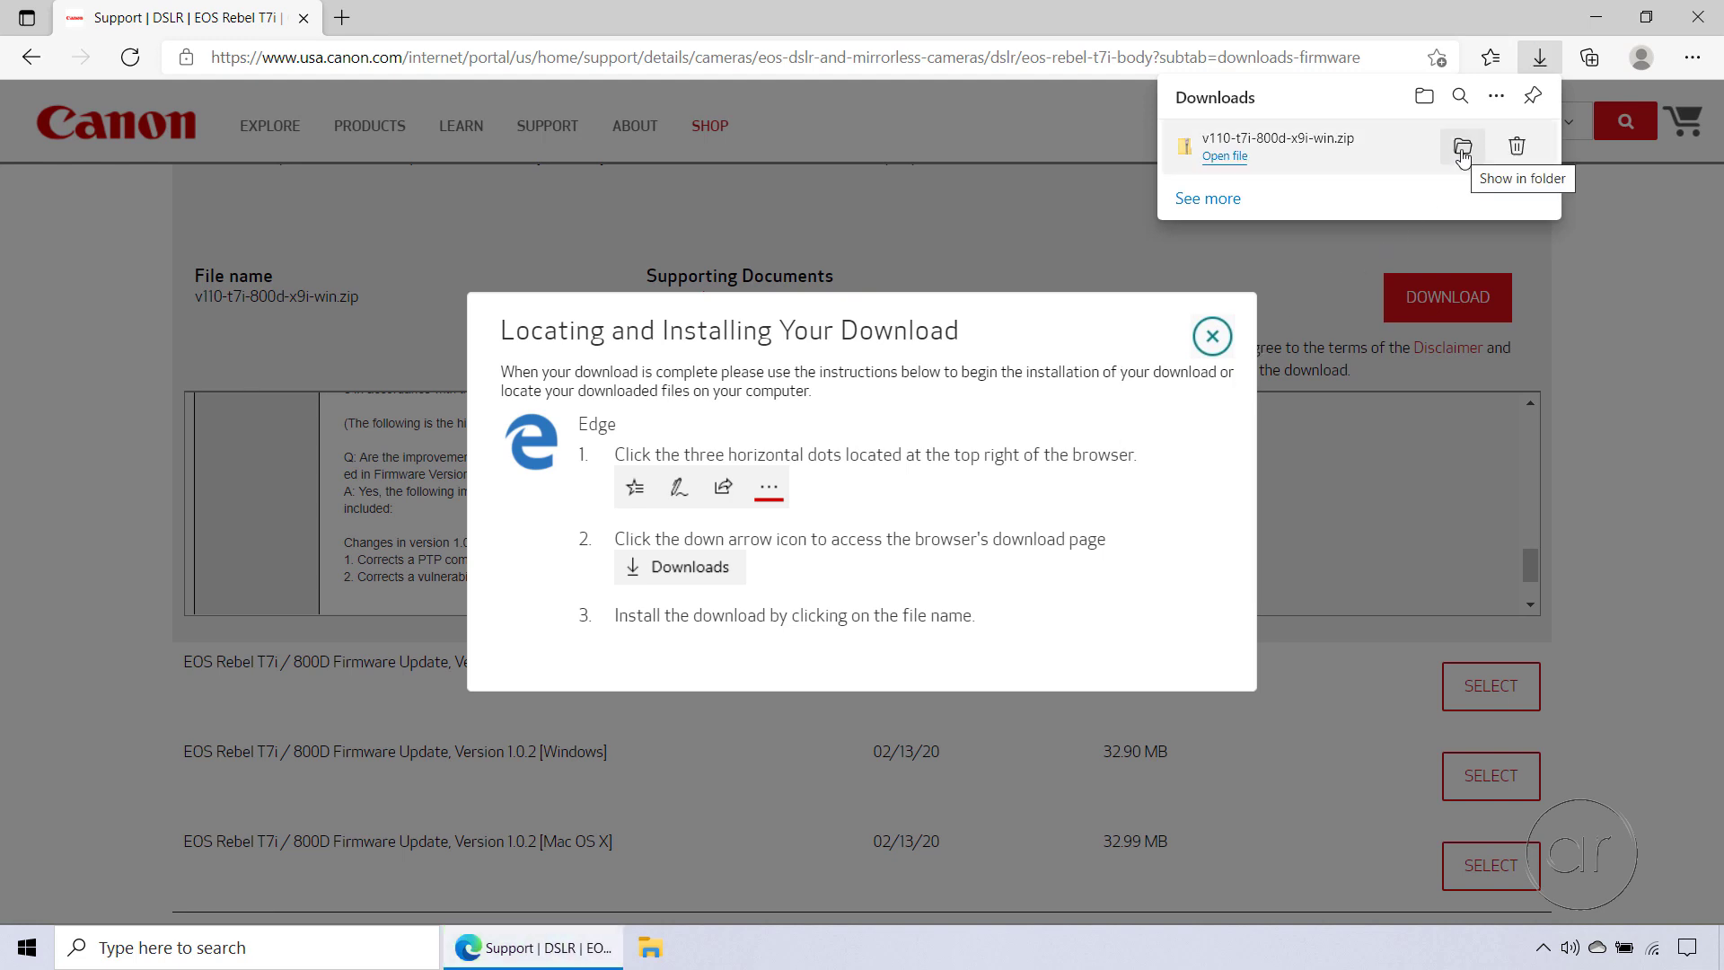
left_click(1462, 149)
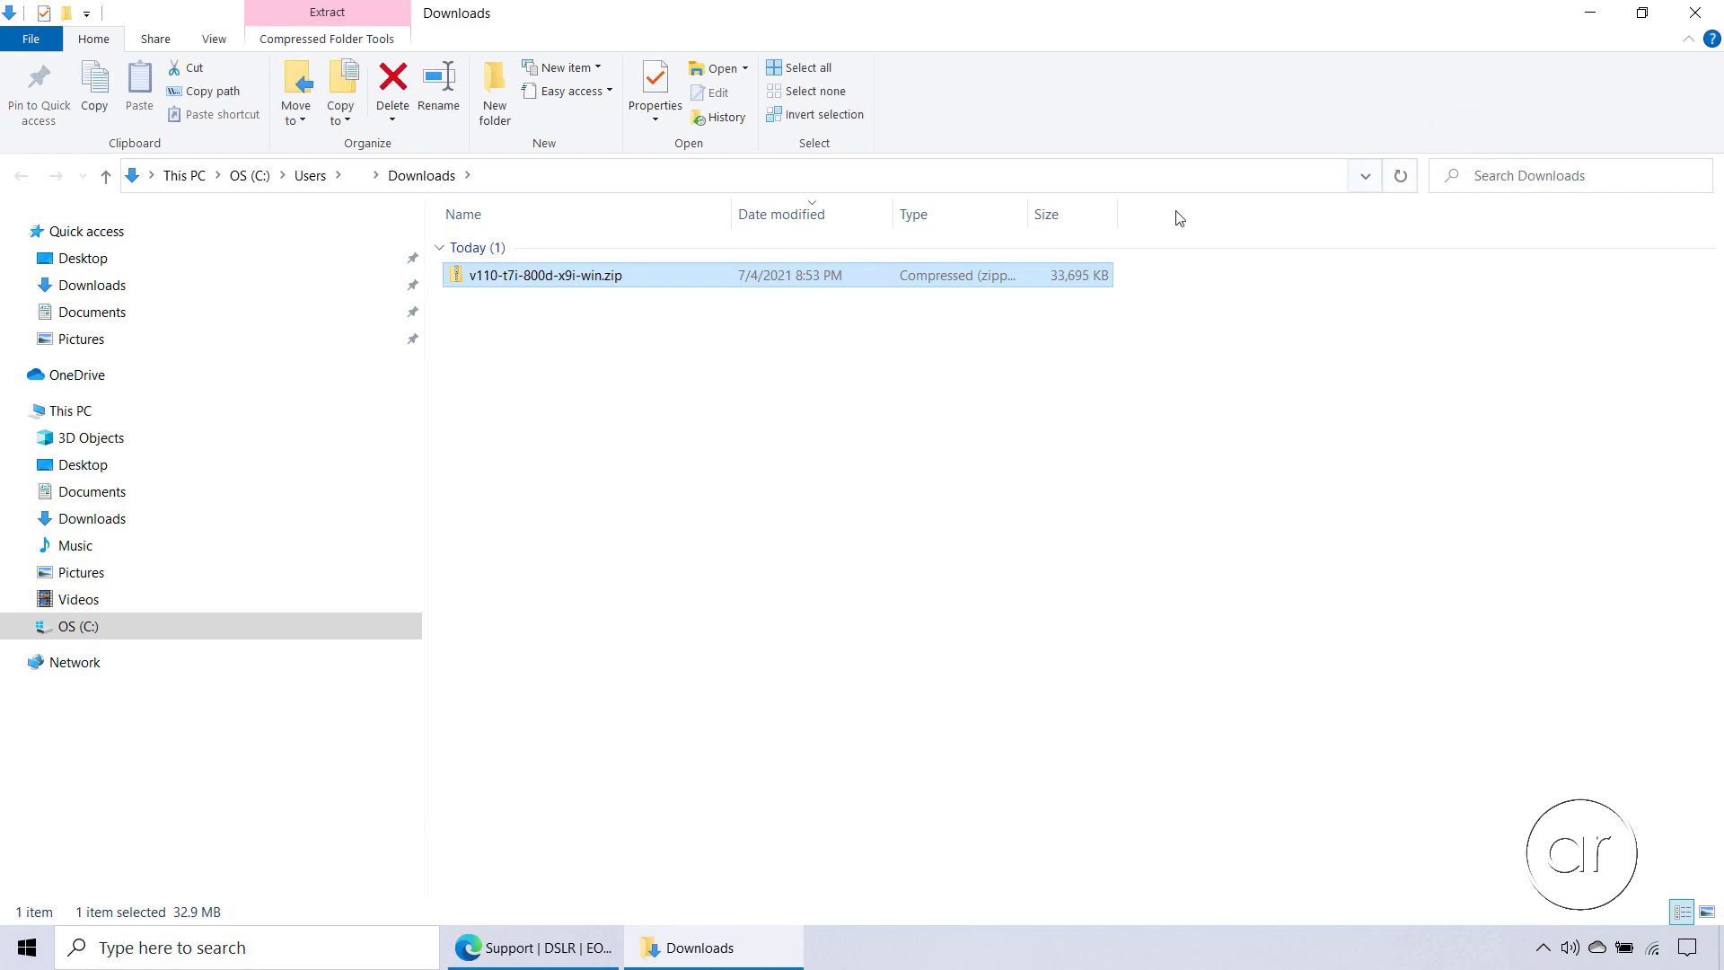
Extract v110-t7i-800d-x9i-win.zip to the suggested folder in Downloads.
right_click(743, 287)
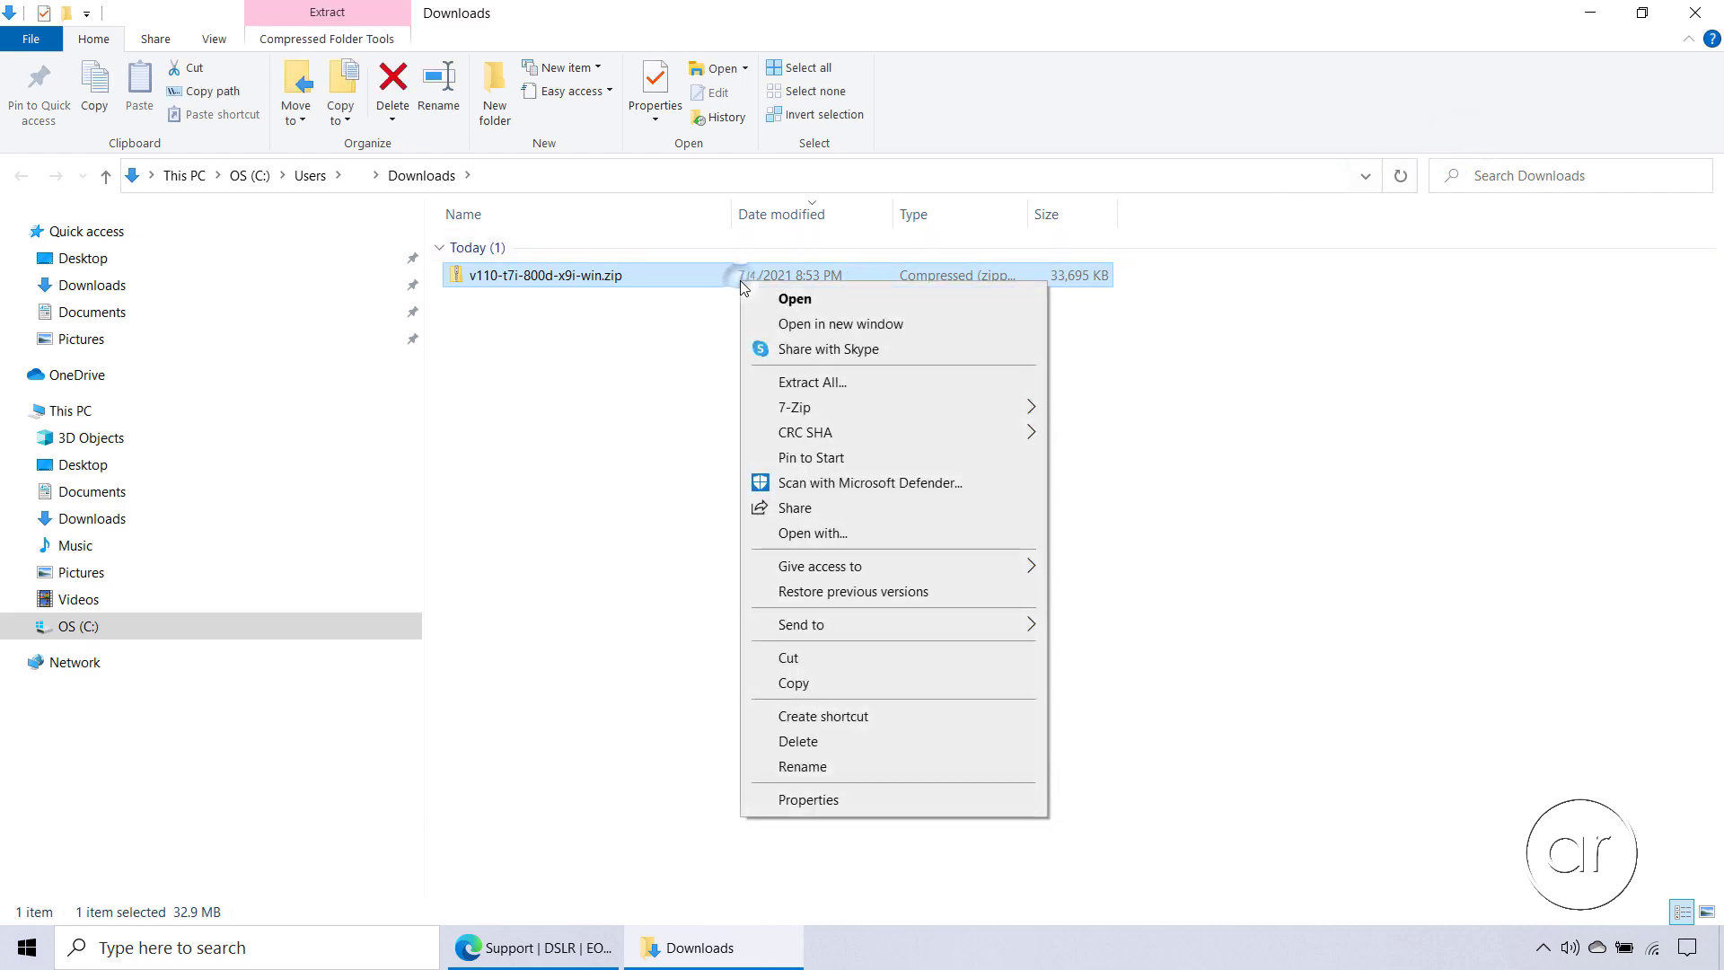
left_click(811, 381)
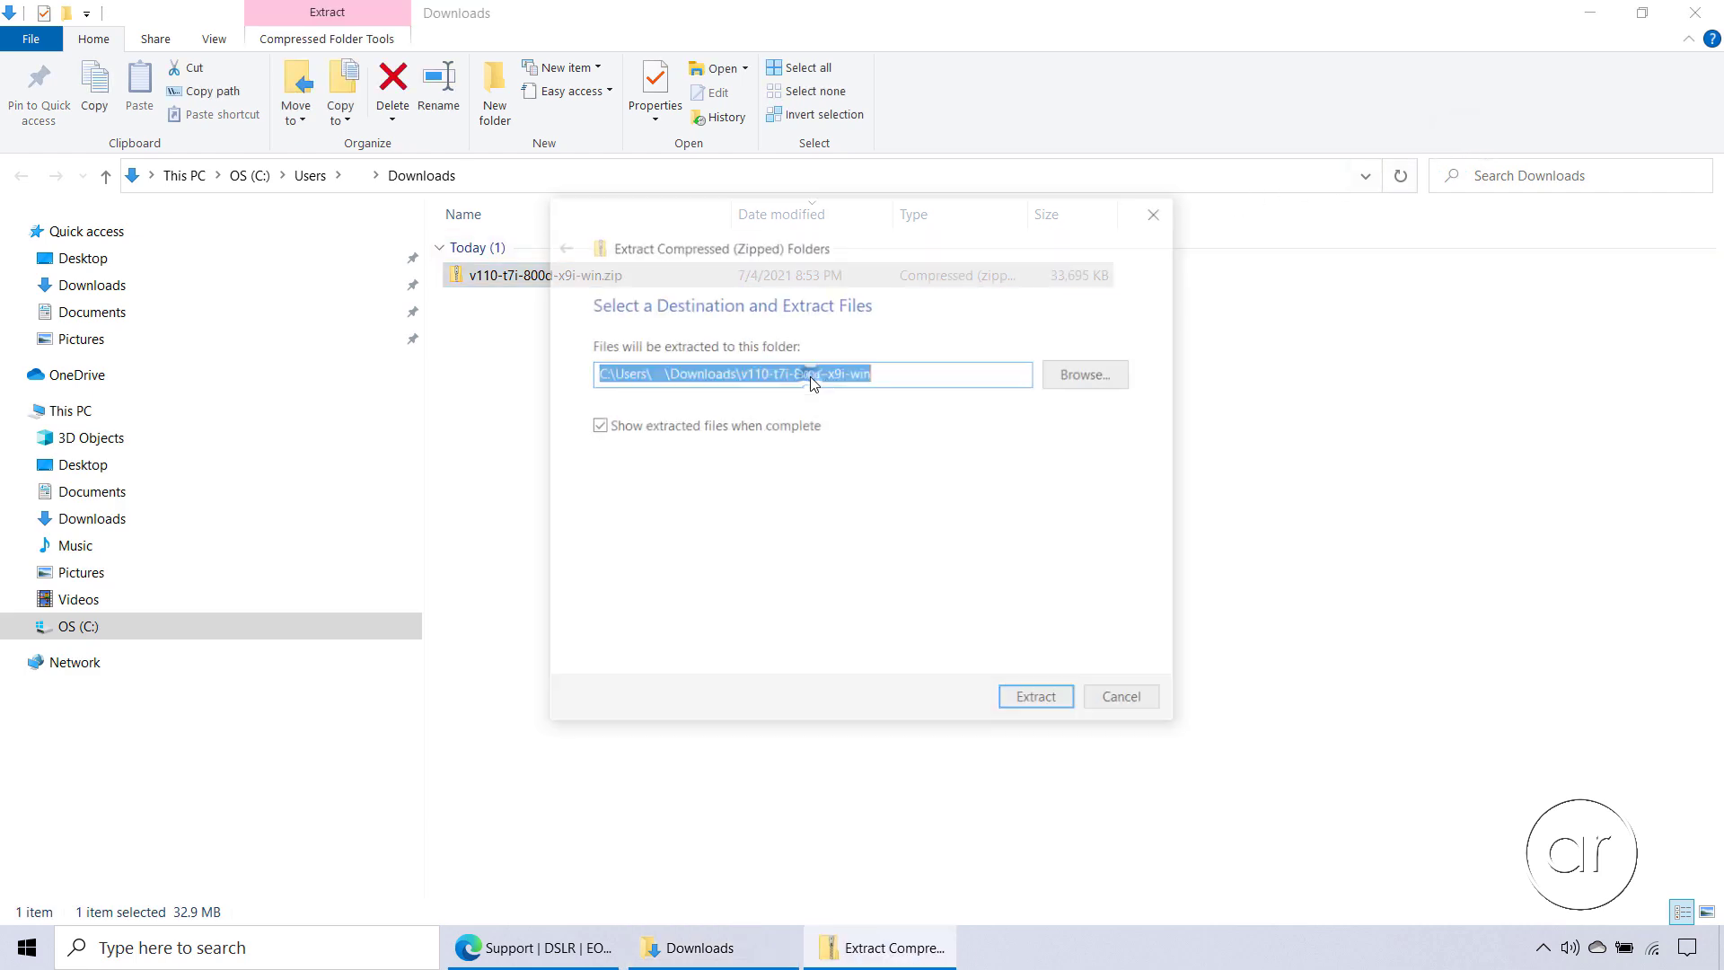
left_click(1015, 711)
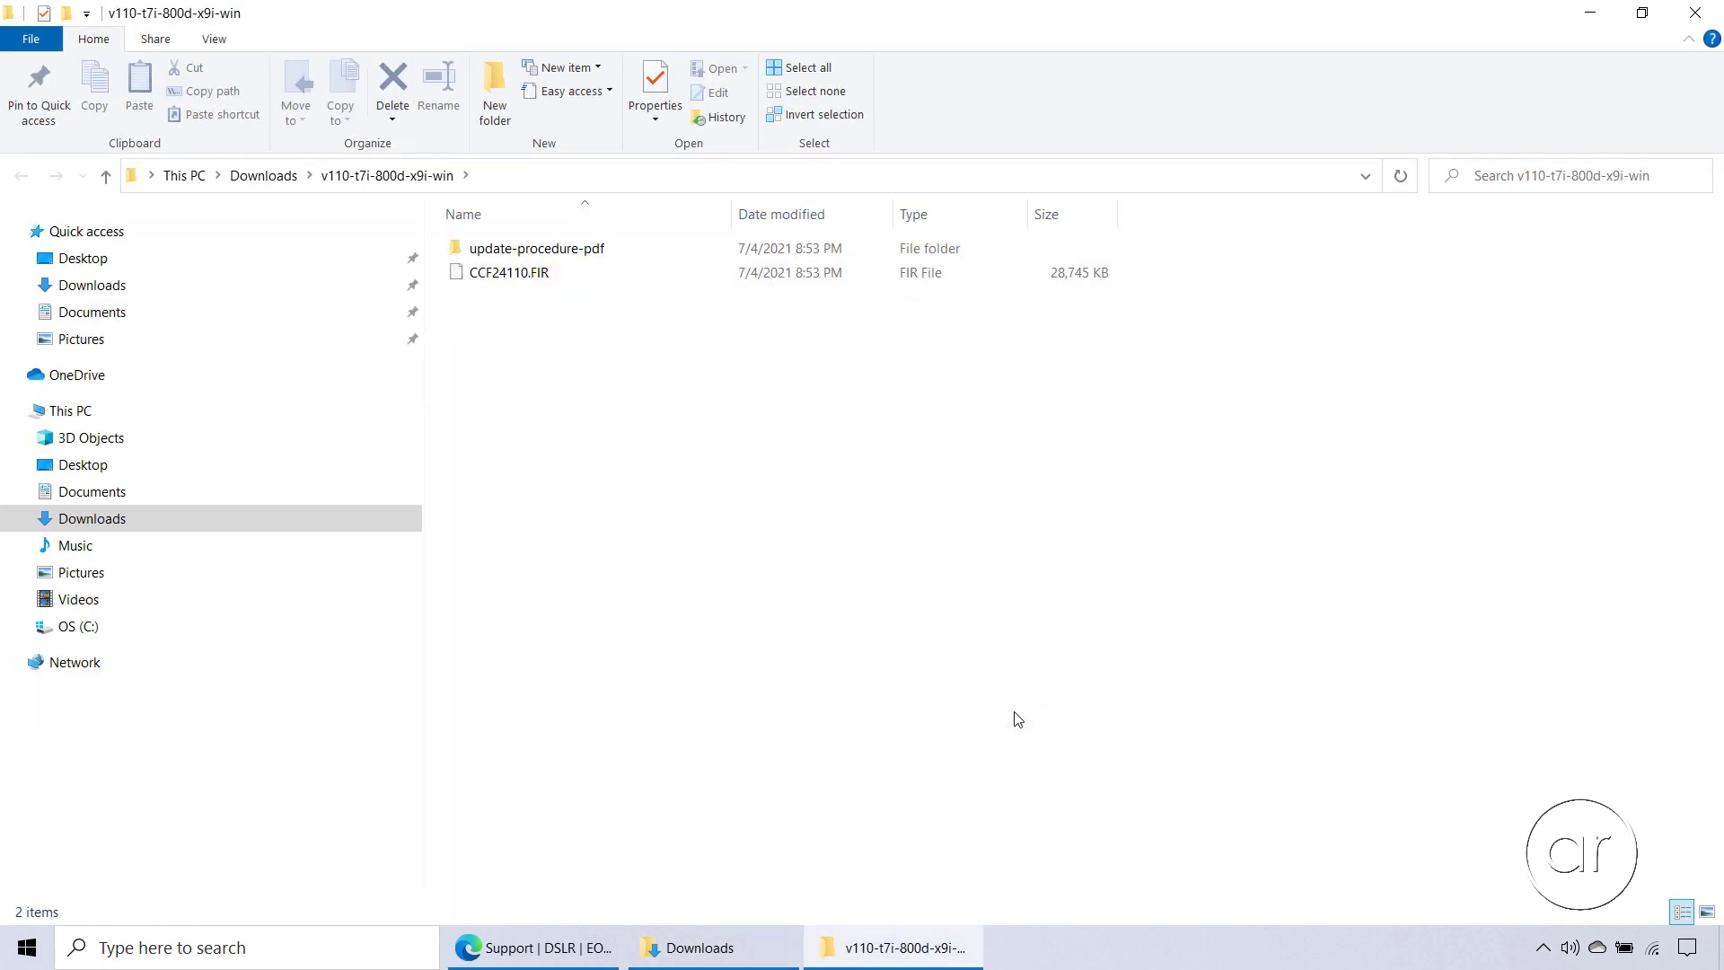
Look through the extracted firmware folder and its update-procedure-pdf subfolder, and return to the v110-t7i-800d-x9i-win folder.
left_click(24, 520)
left_click(86, 574)
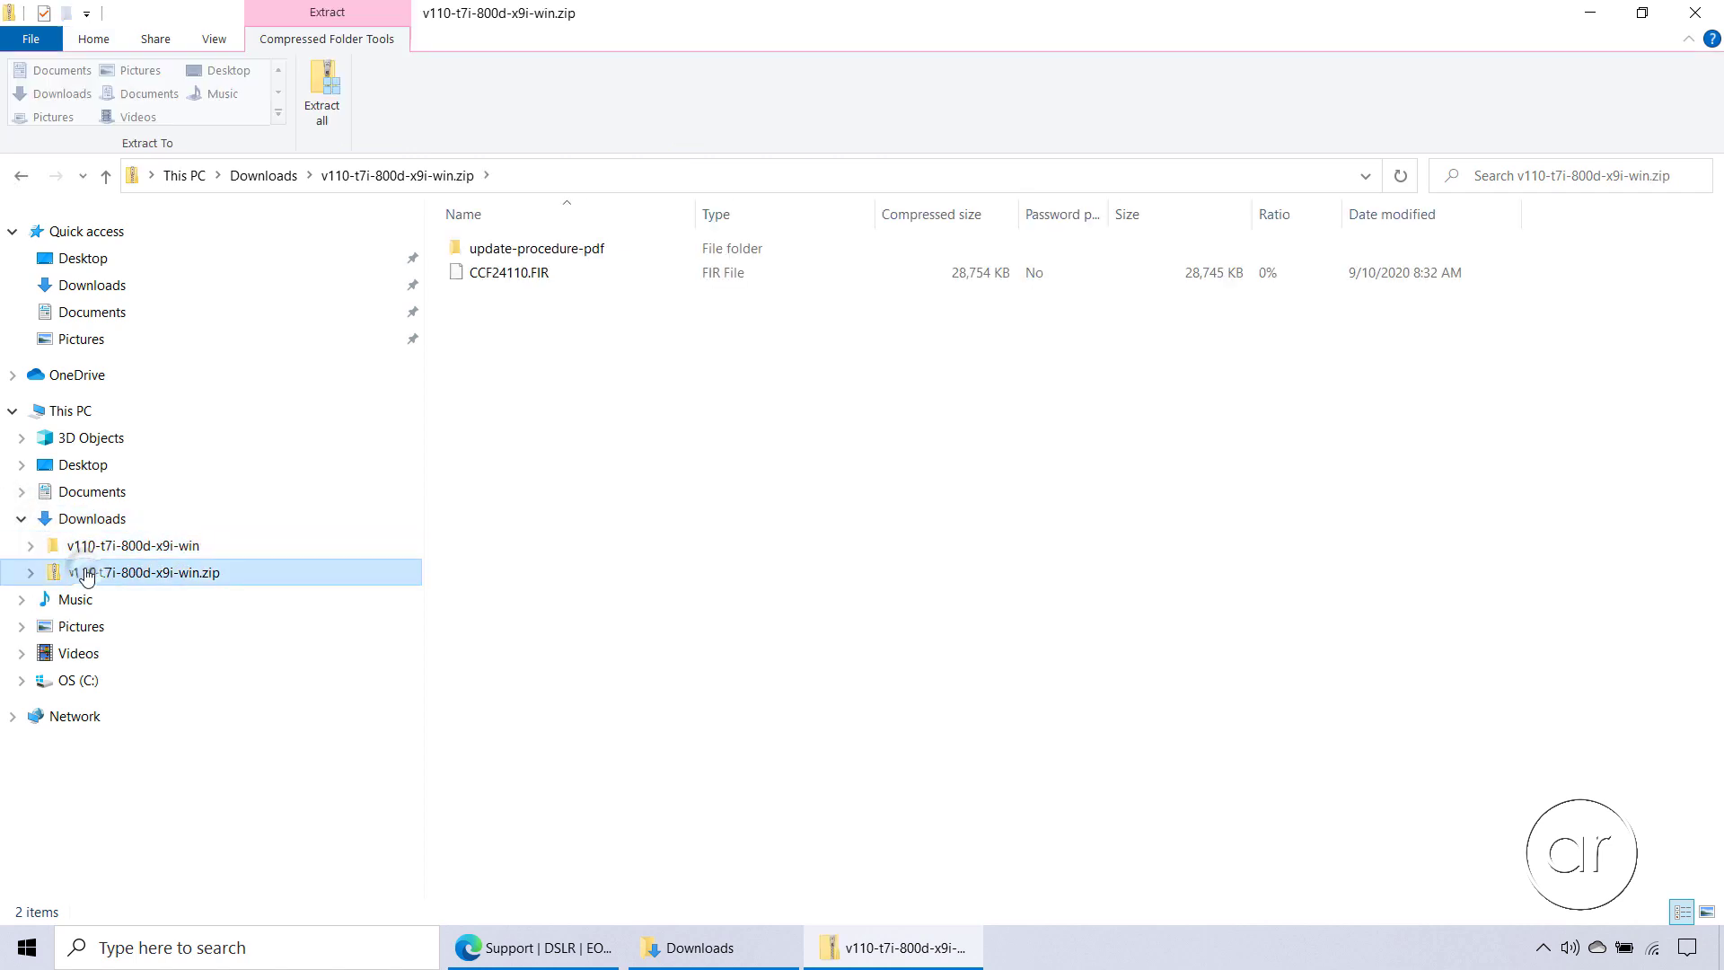
left_click(94, 549)
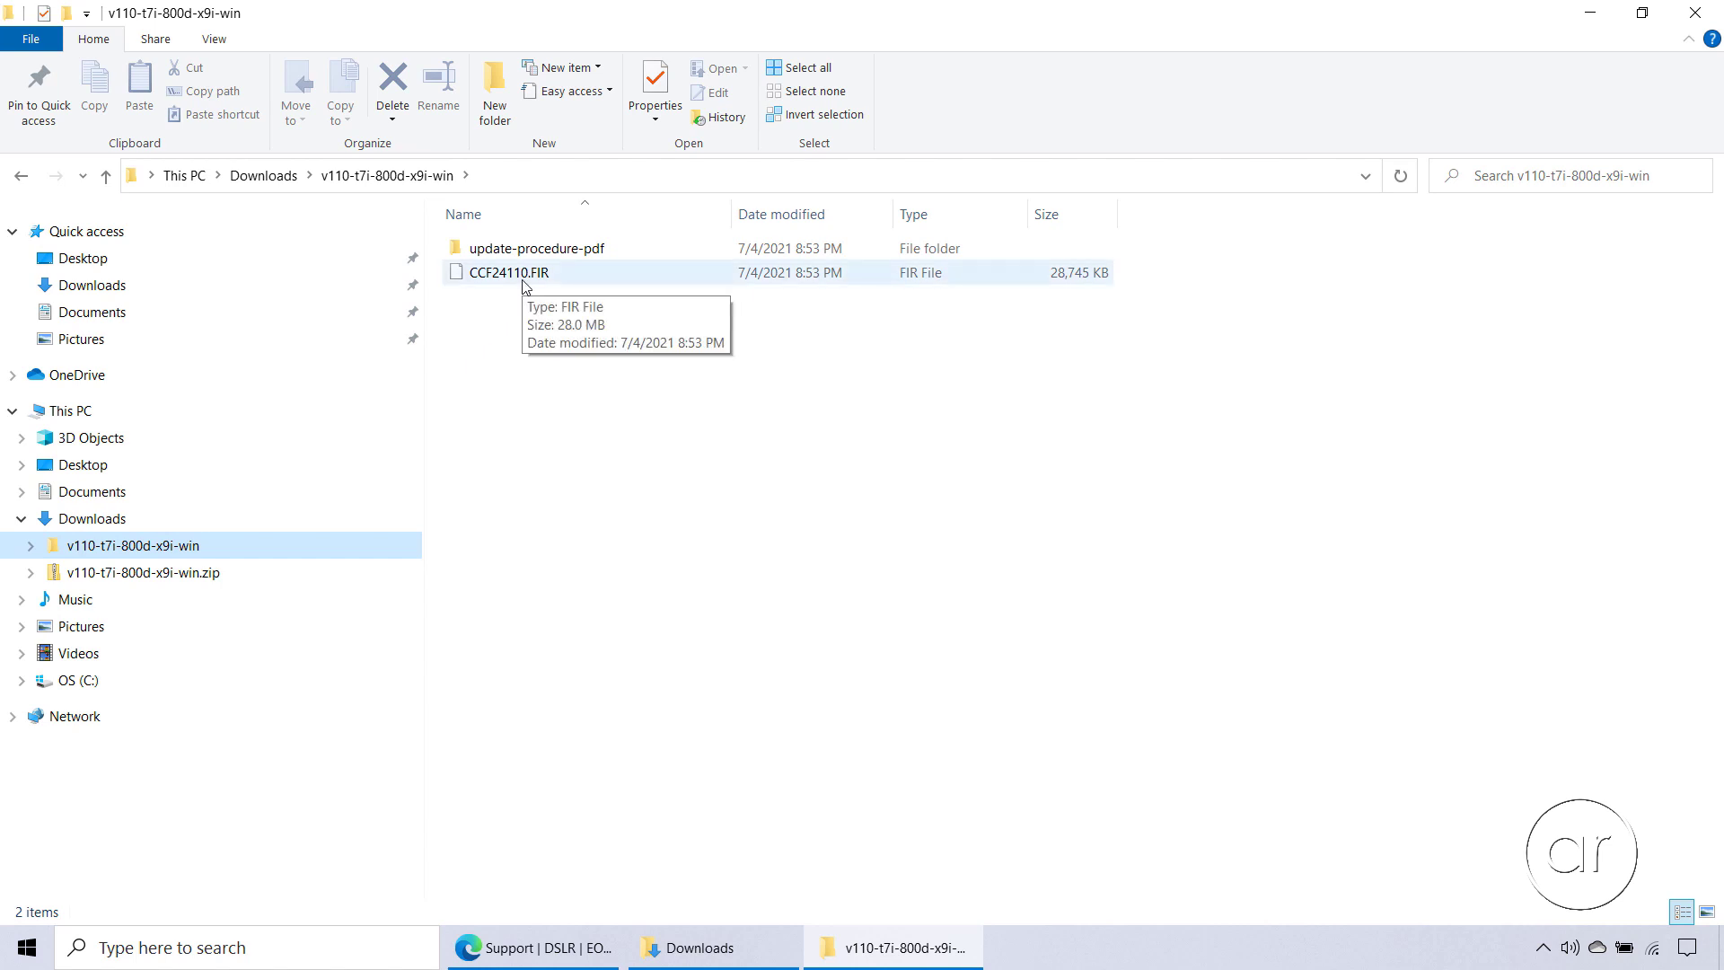
double_click(524, 248)
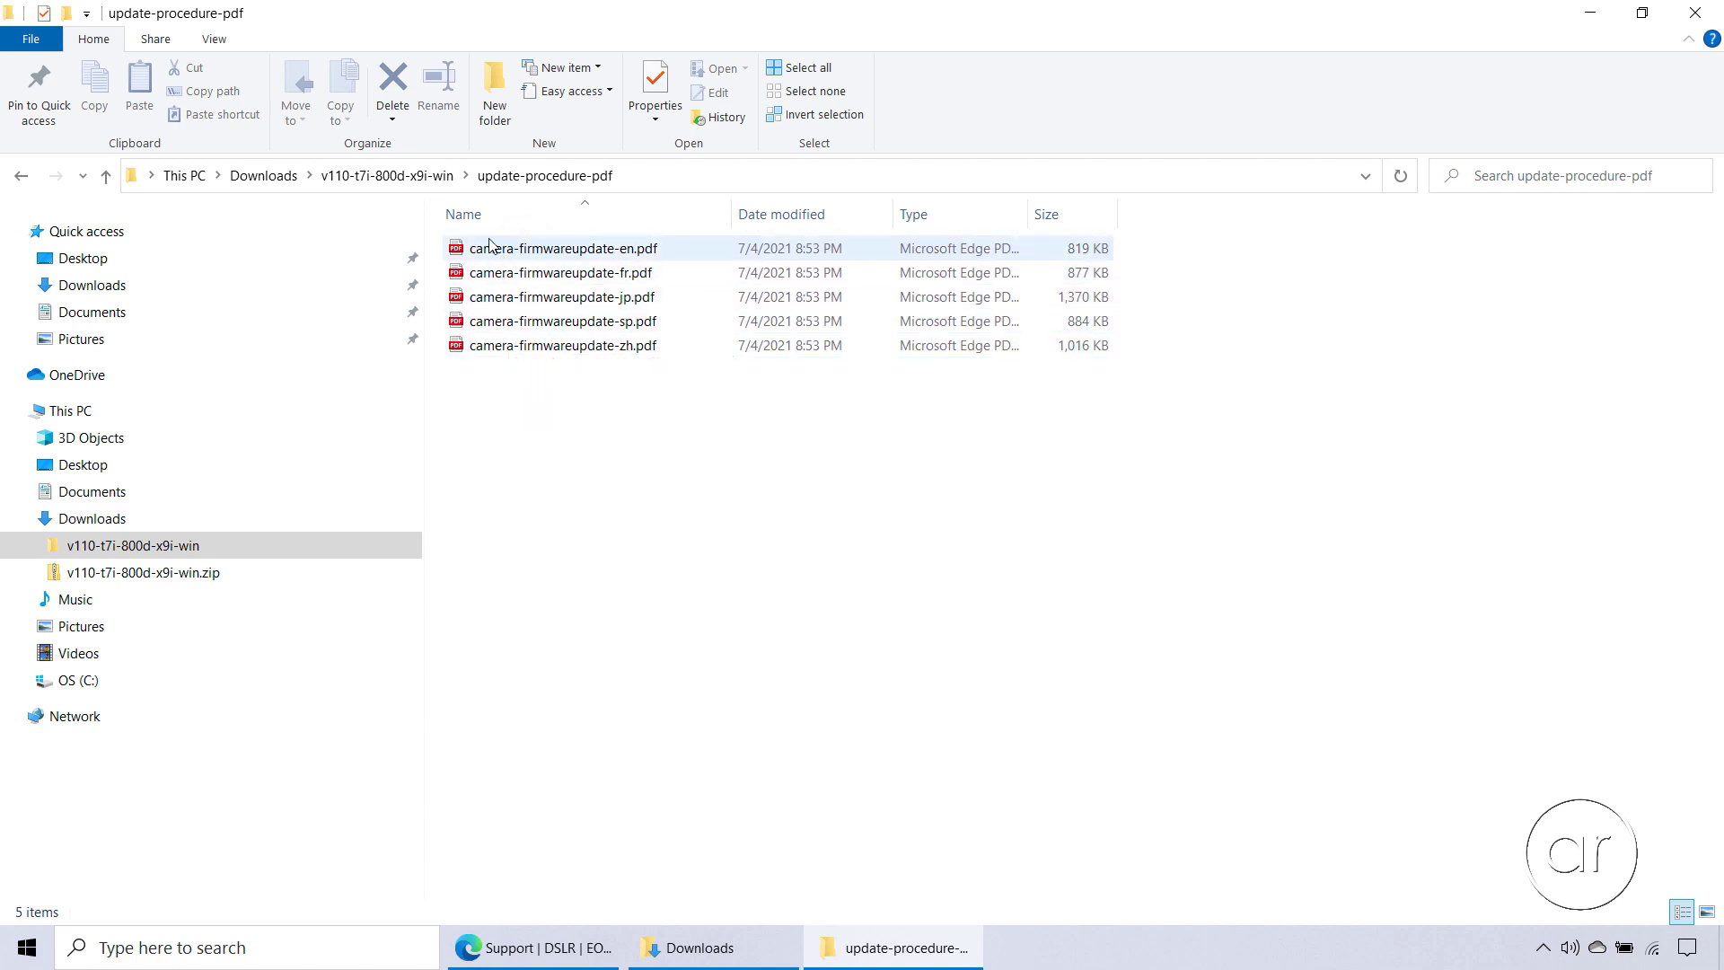
left_click(387, 175)
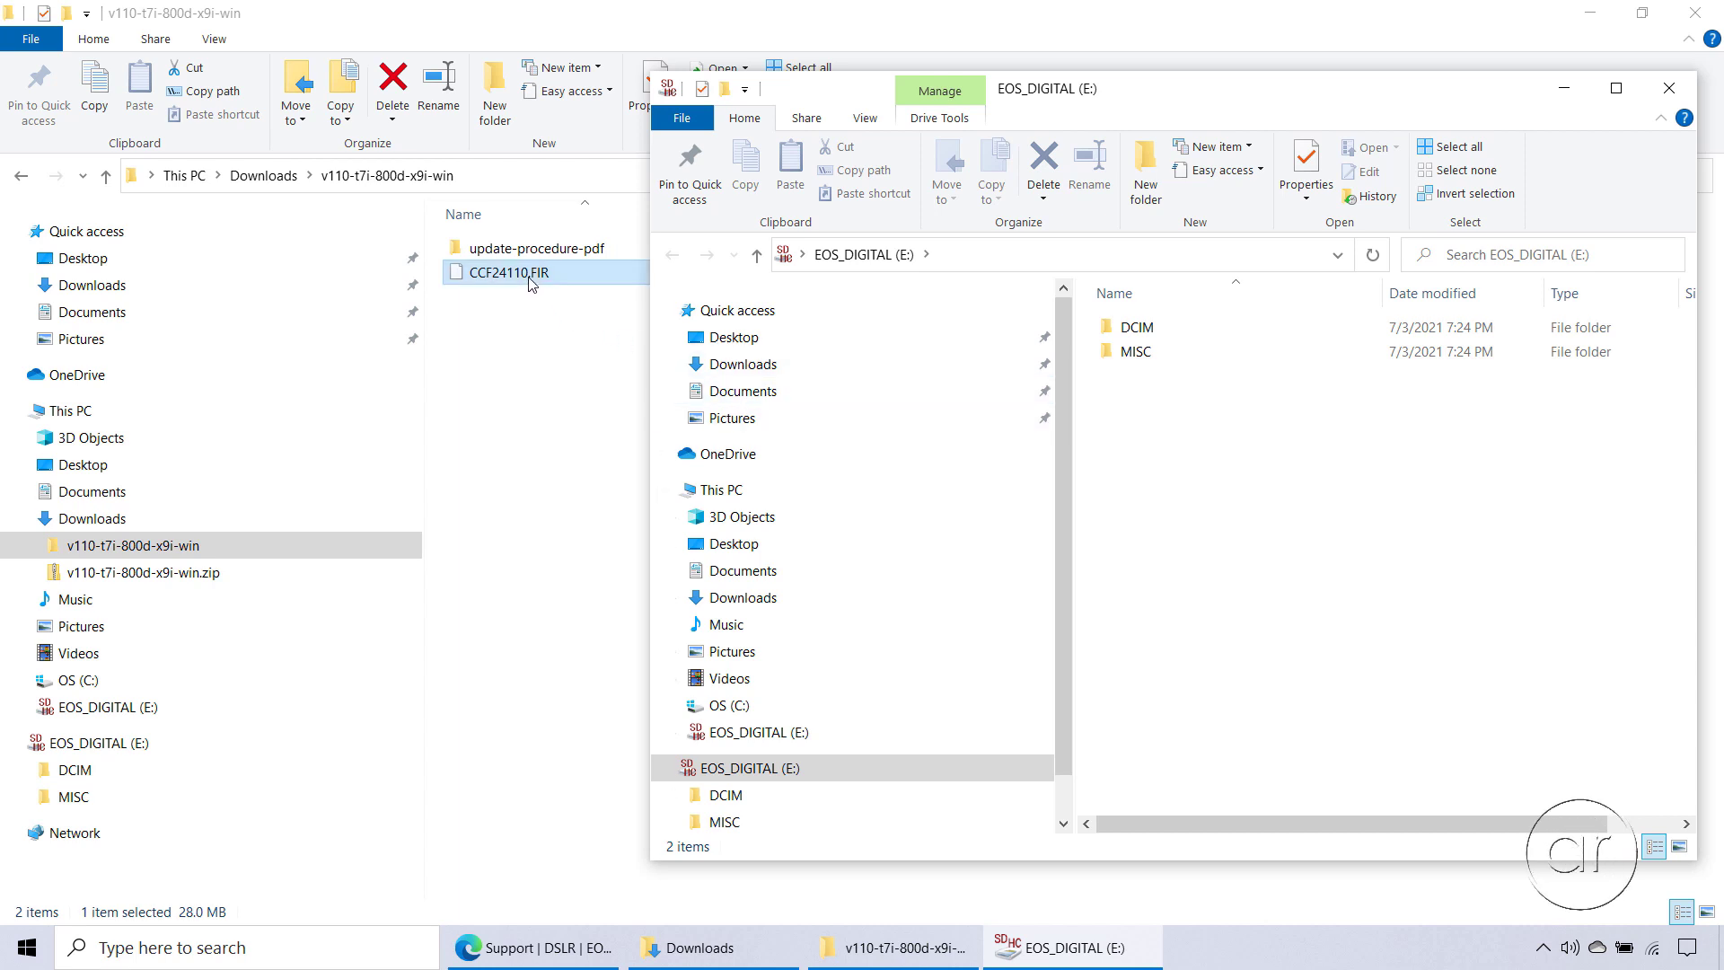
Copy CCF24110.FIR to the root of the EOS_DIGITAL (E:) card and eject the card.
left_click_drag(532, 284, 1169, 474)
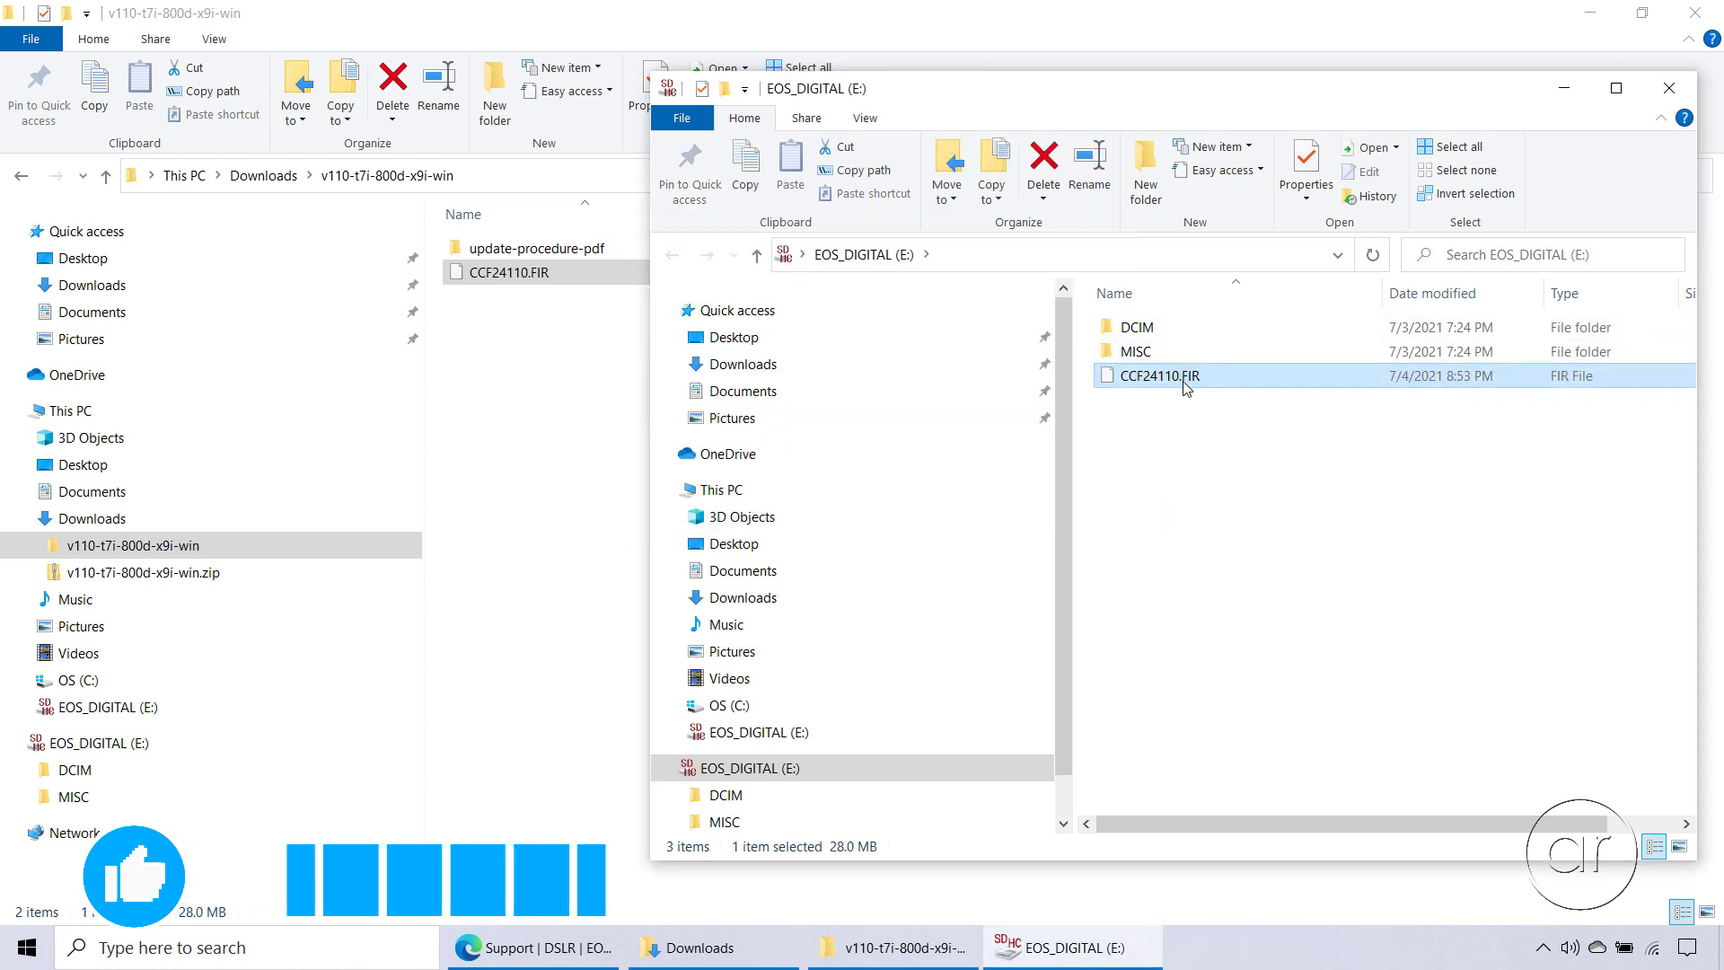
right_click(118, 745)
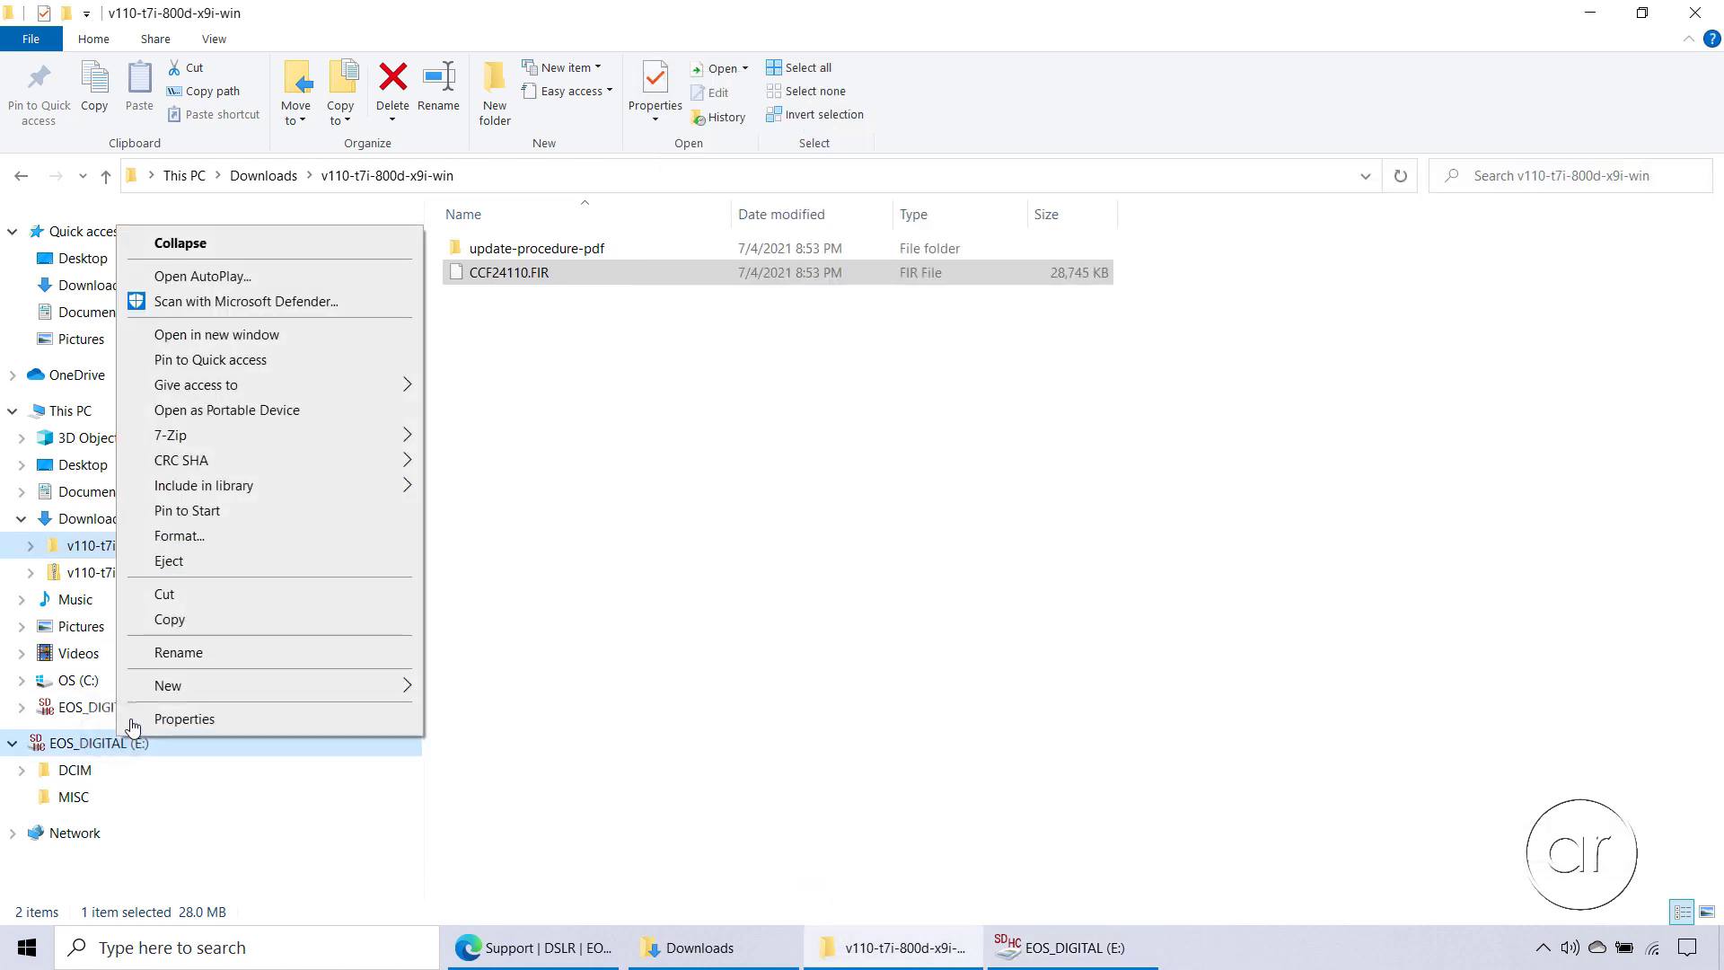
left_click(170, 562)
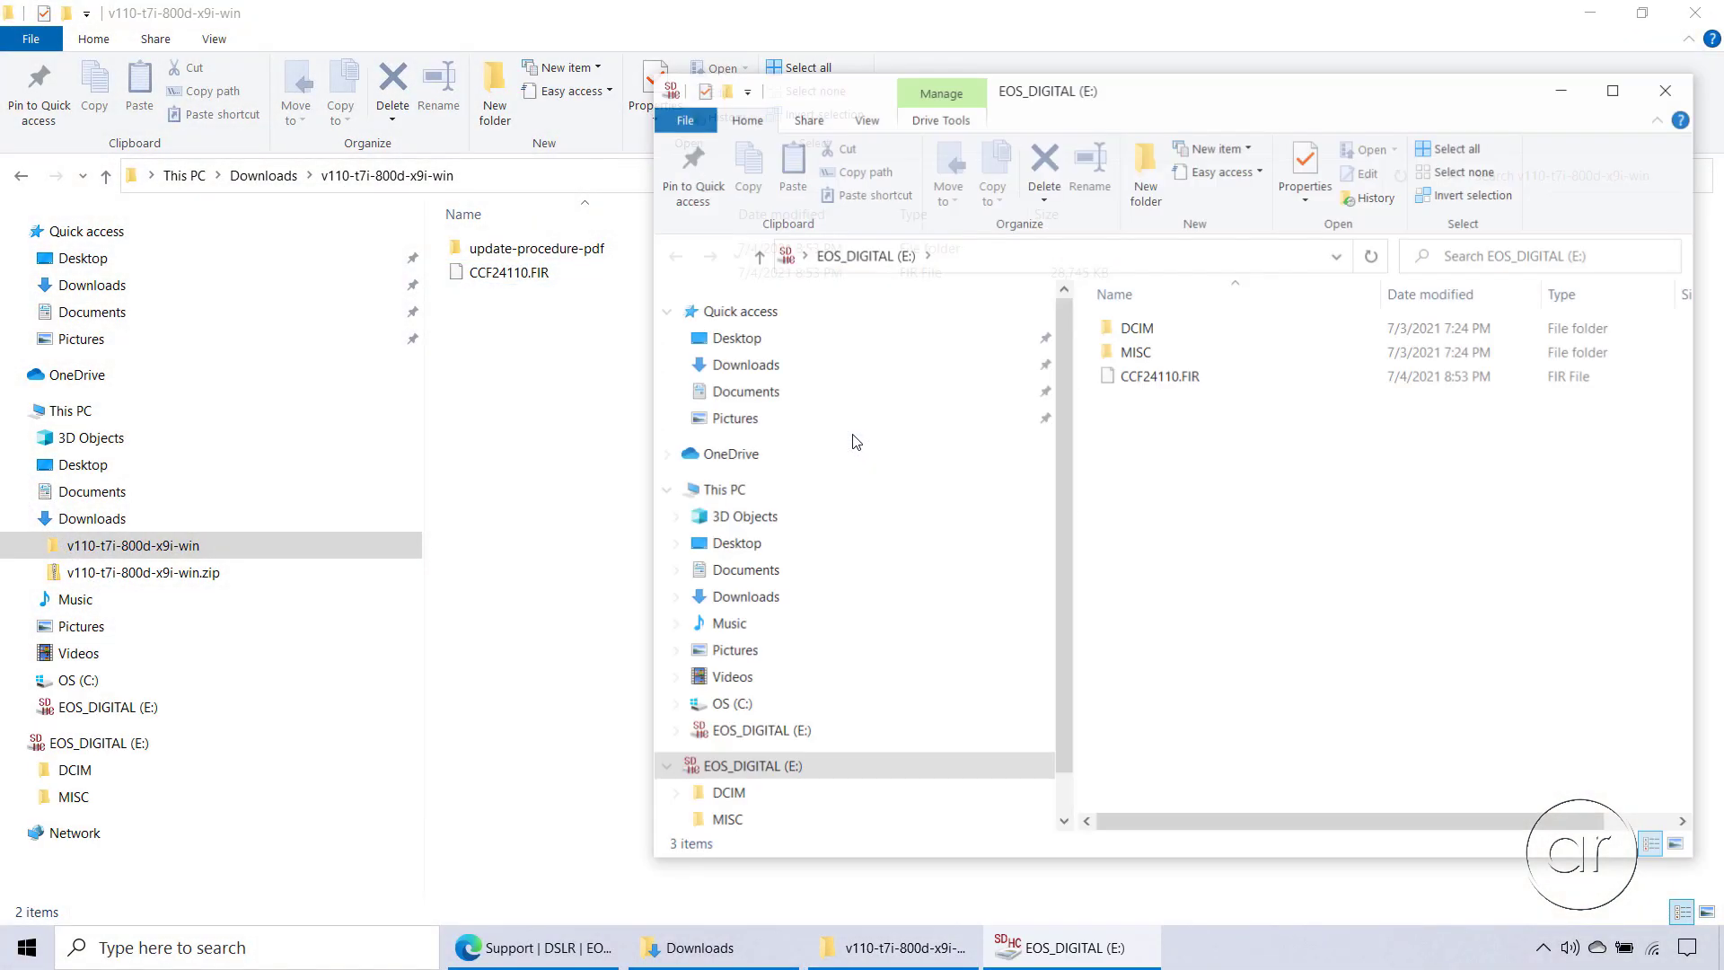
Delete CCF24110.FIR from the EOS_DIGITAL (E:) card and confirm the deletion.
right_click(1124, 390)
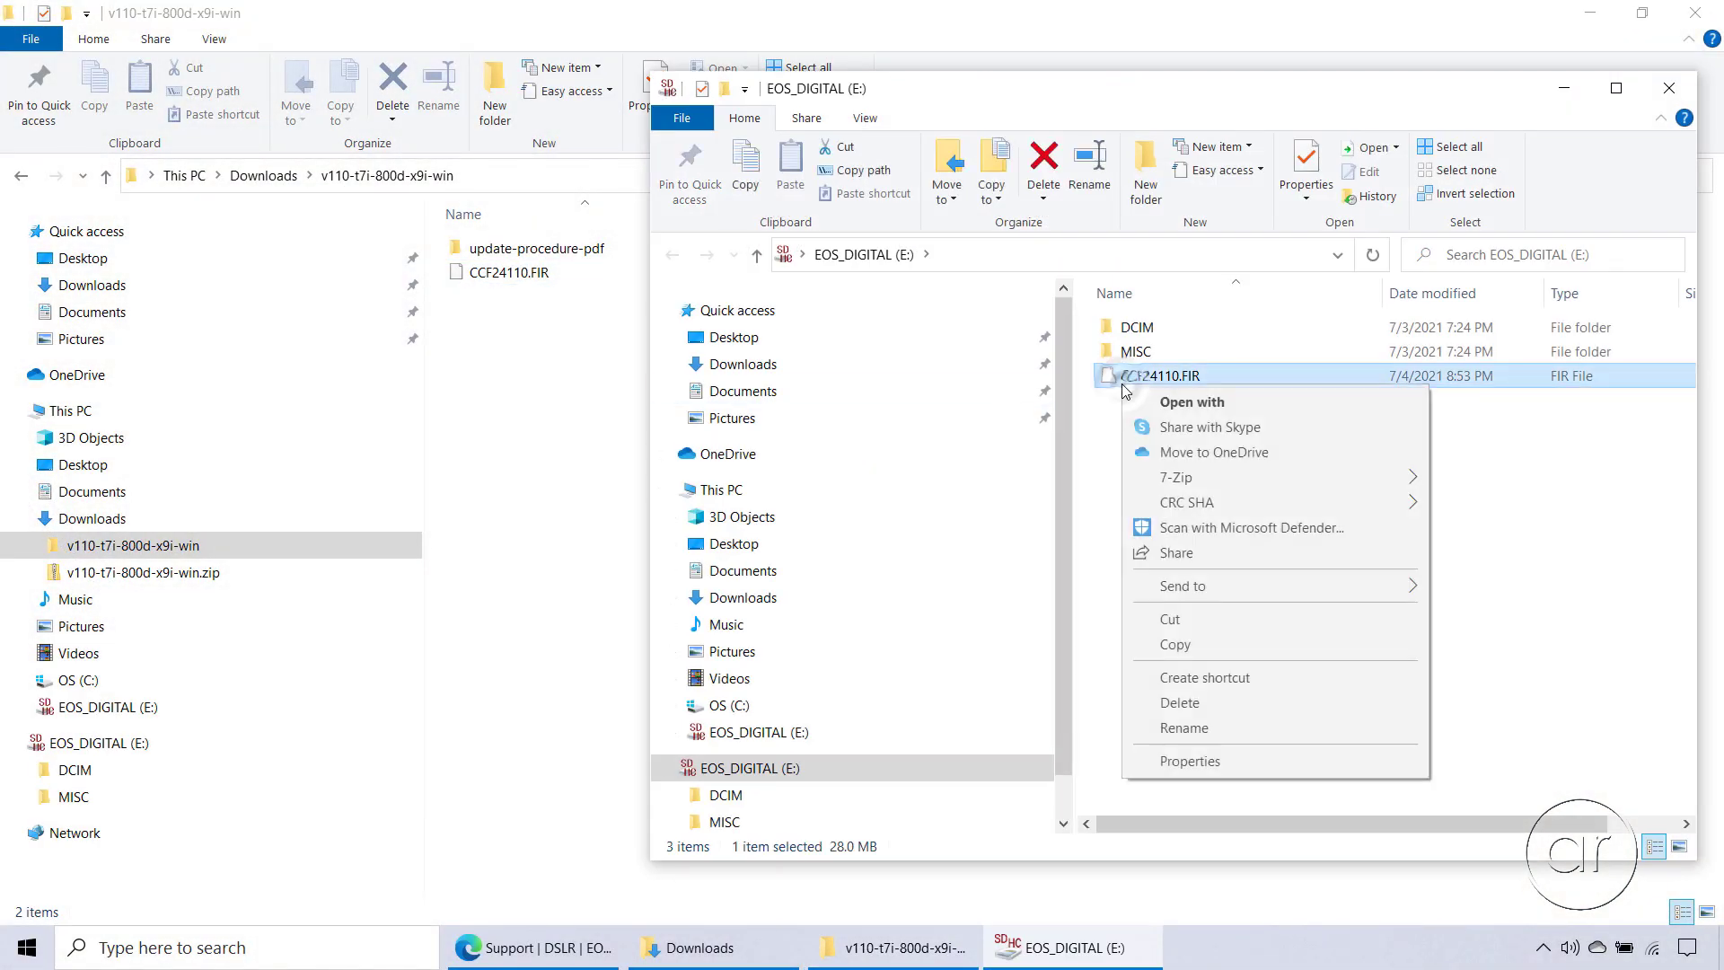
left_click(1221, 709)
left_click(953, 554)
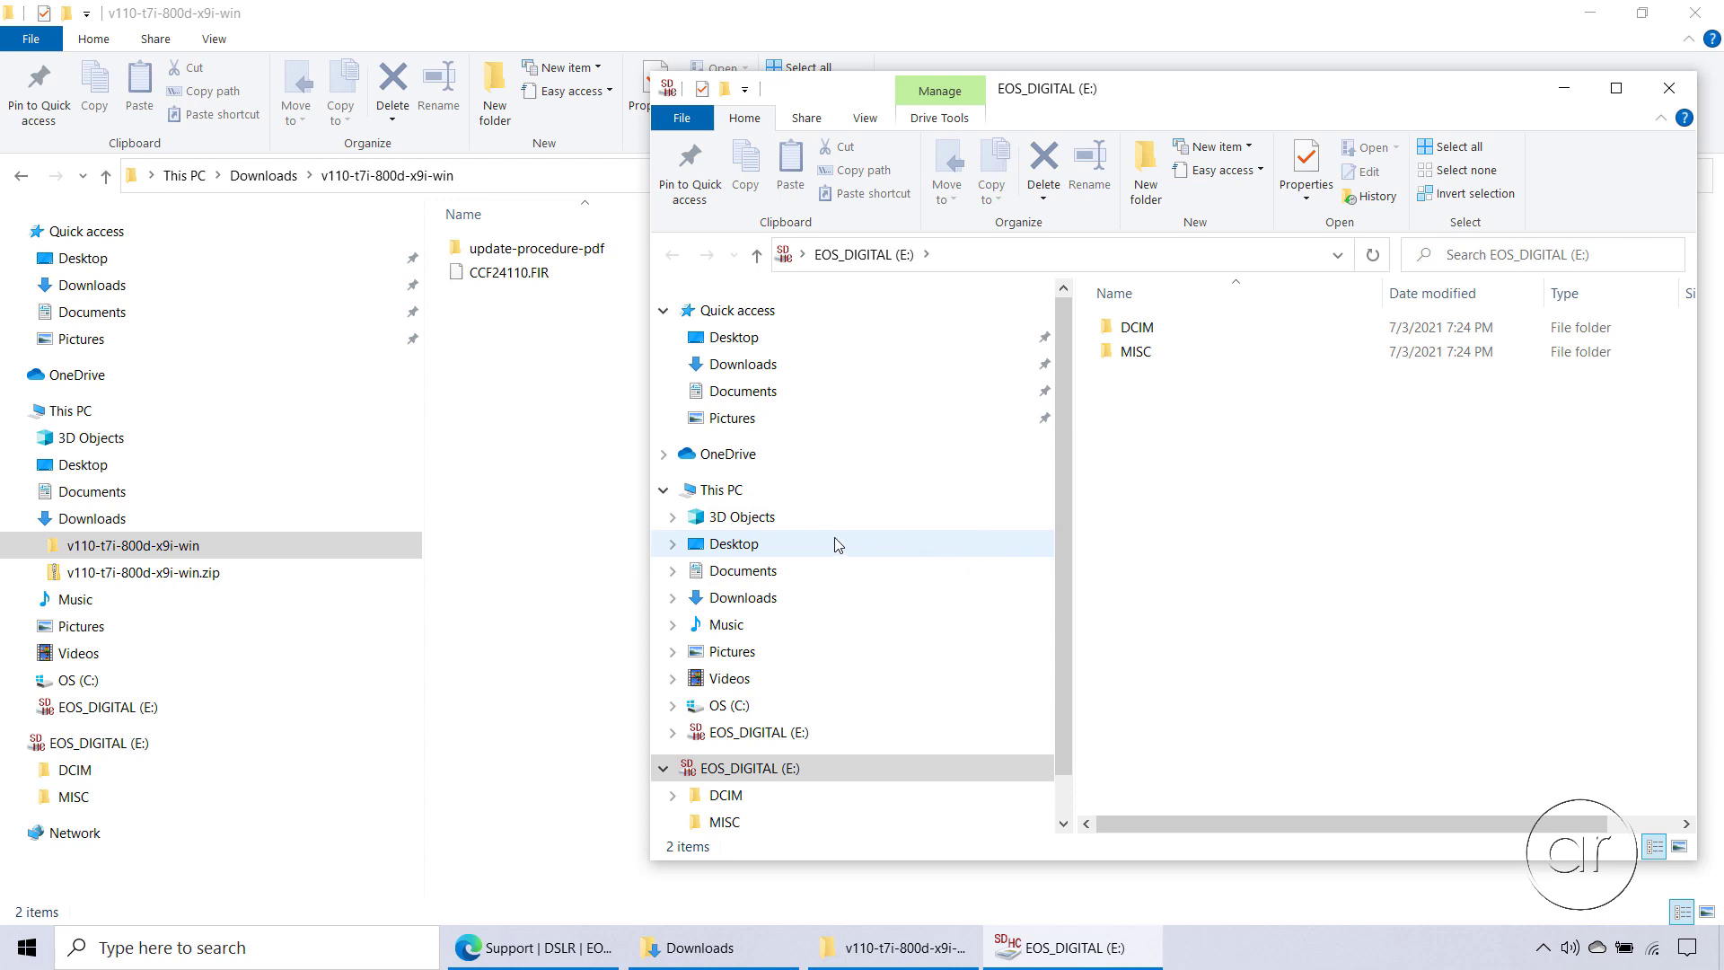
Delete both the v110-t7i-800d-x9i-win folder and its zip file from Downloads, confirming the move to the Recycle Bin.
left_click(338, 526)
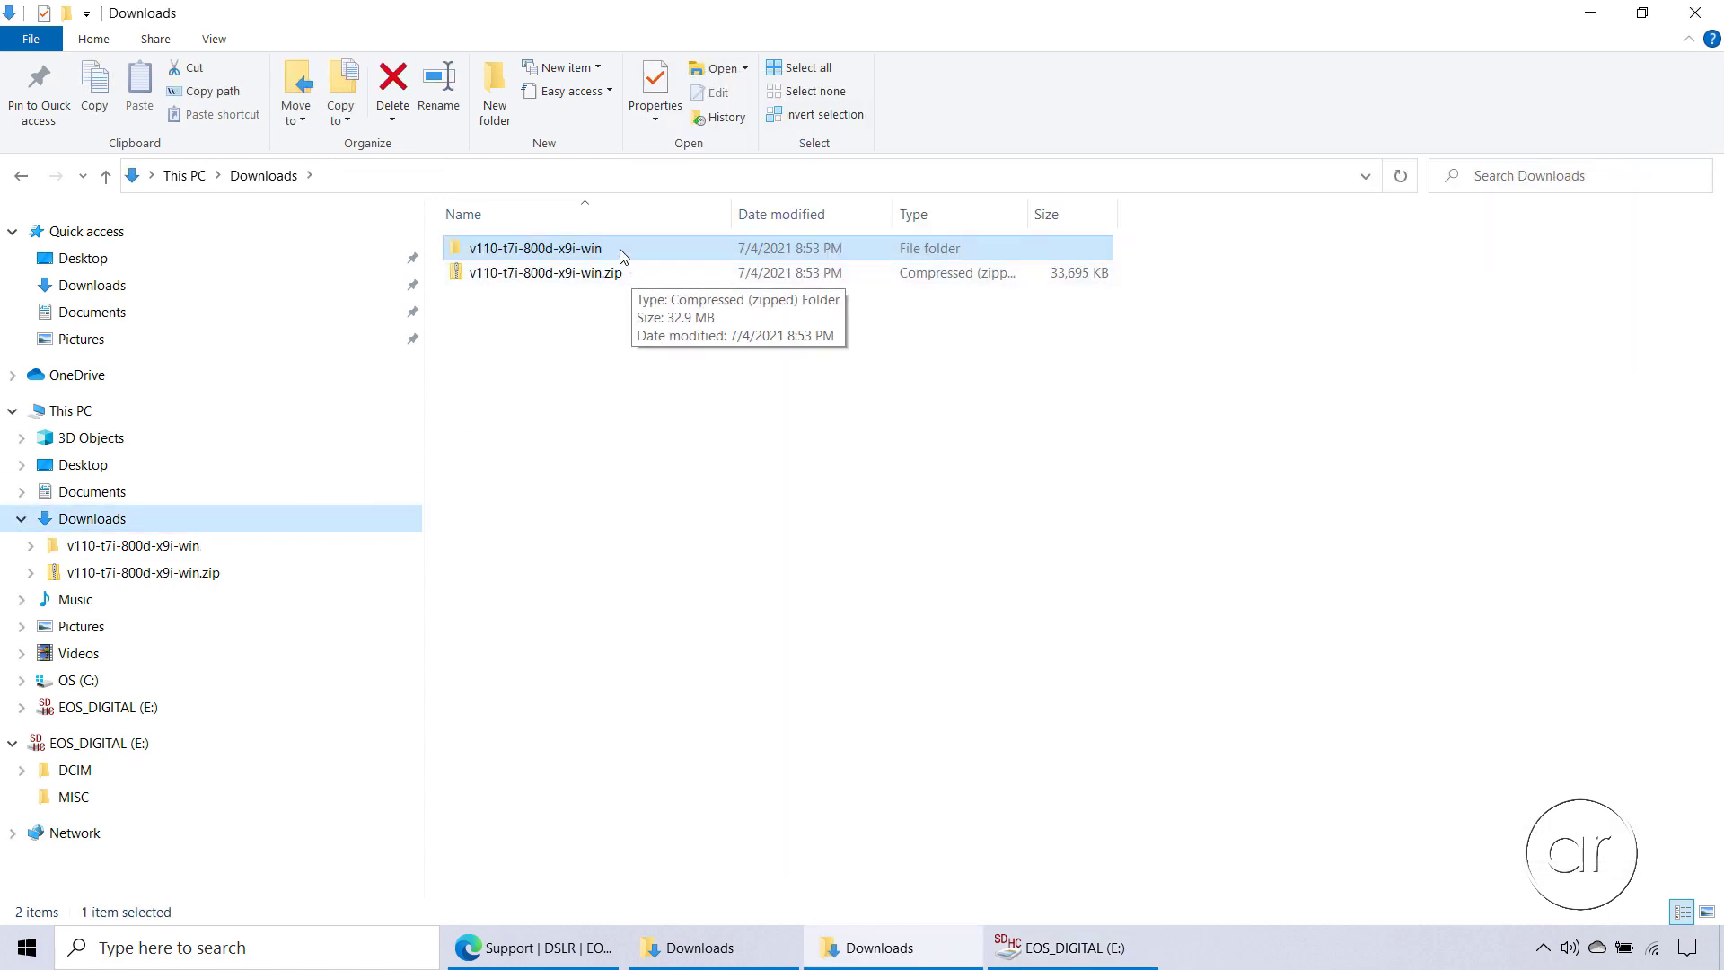
left_click_drag(624, 305, 571, 258)
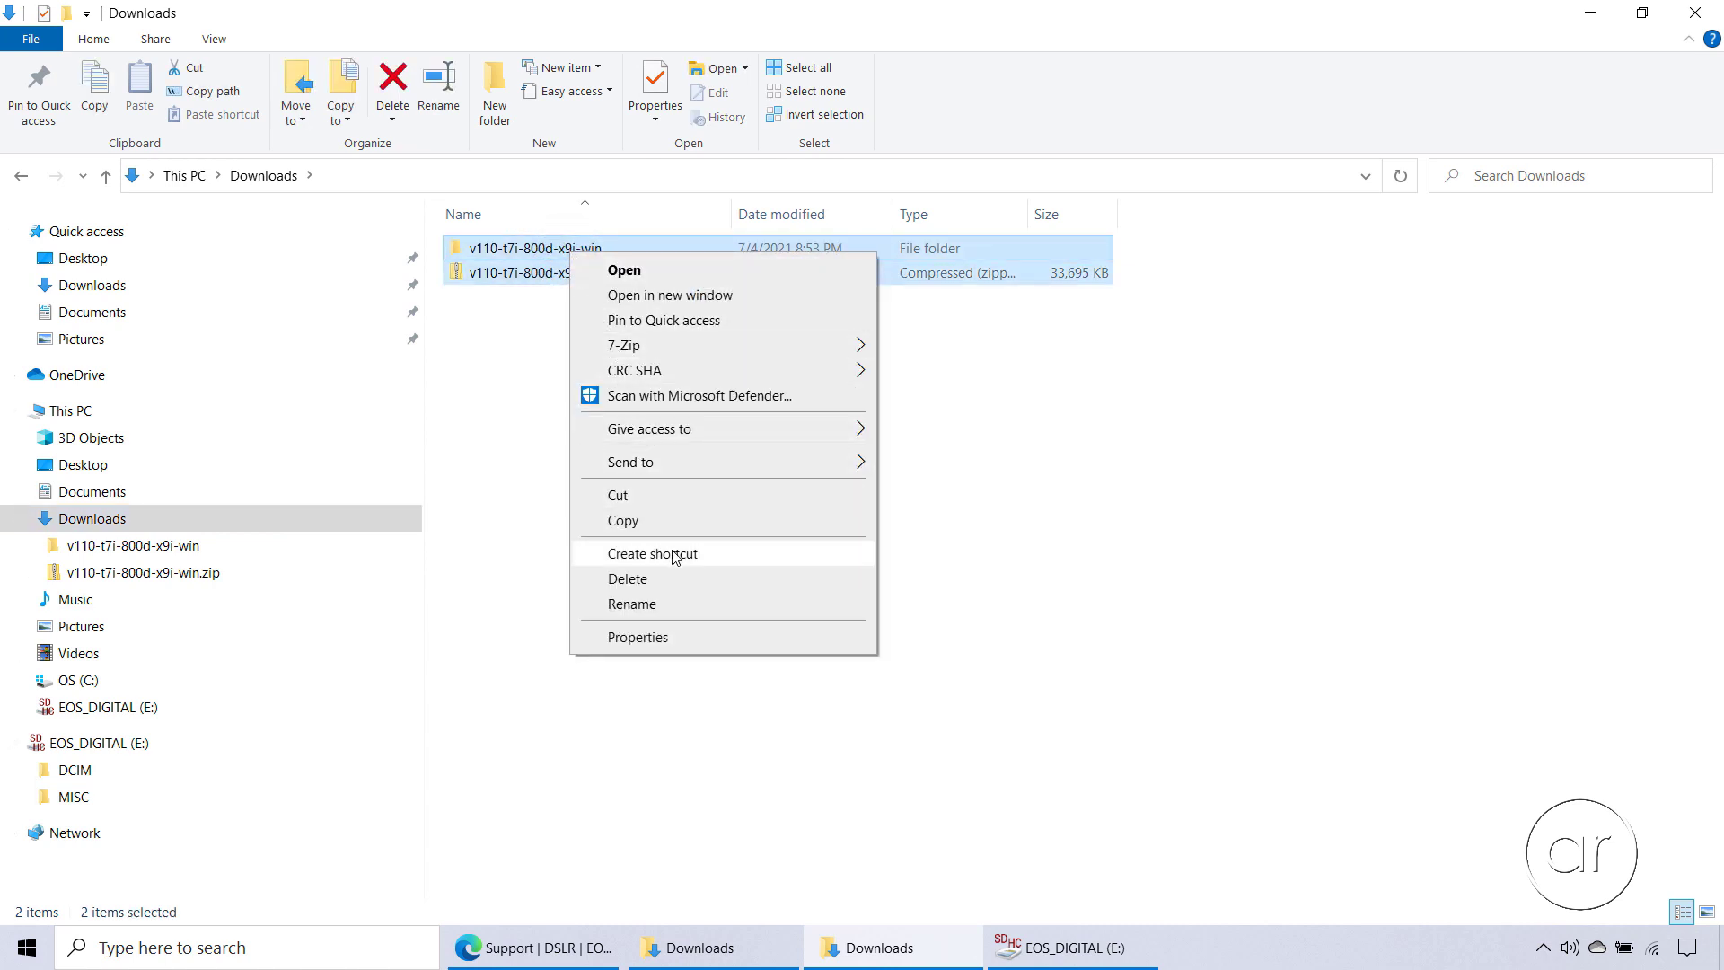
left_click(680, 577)
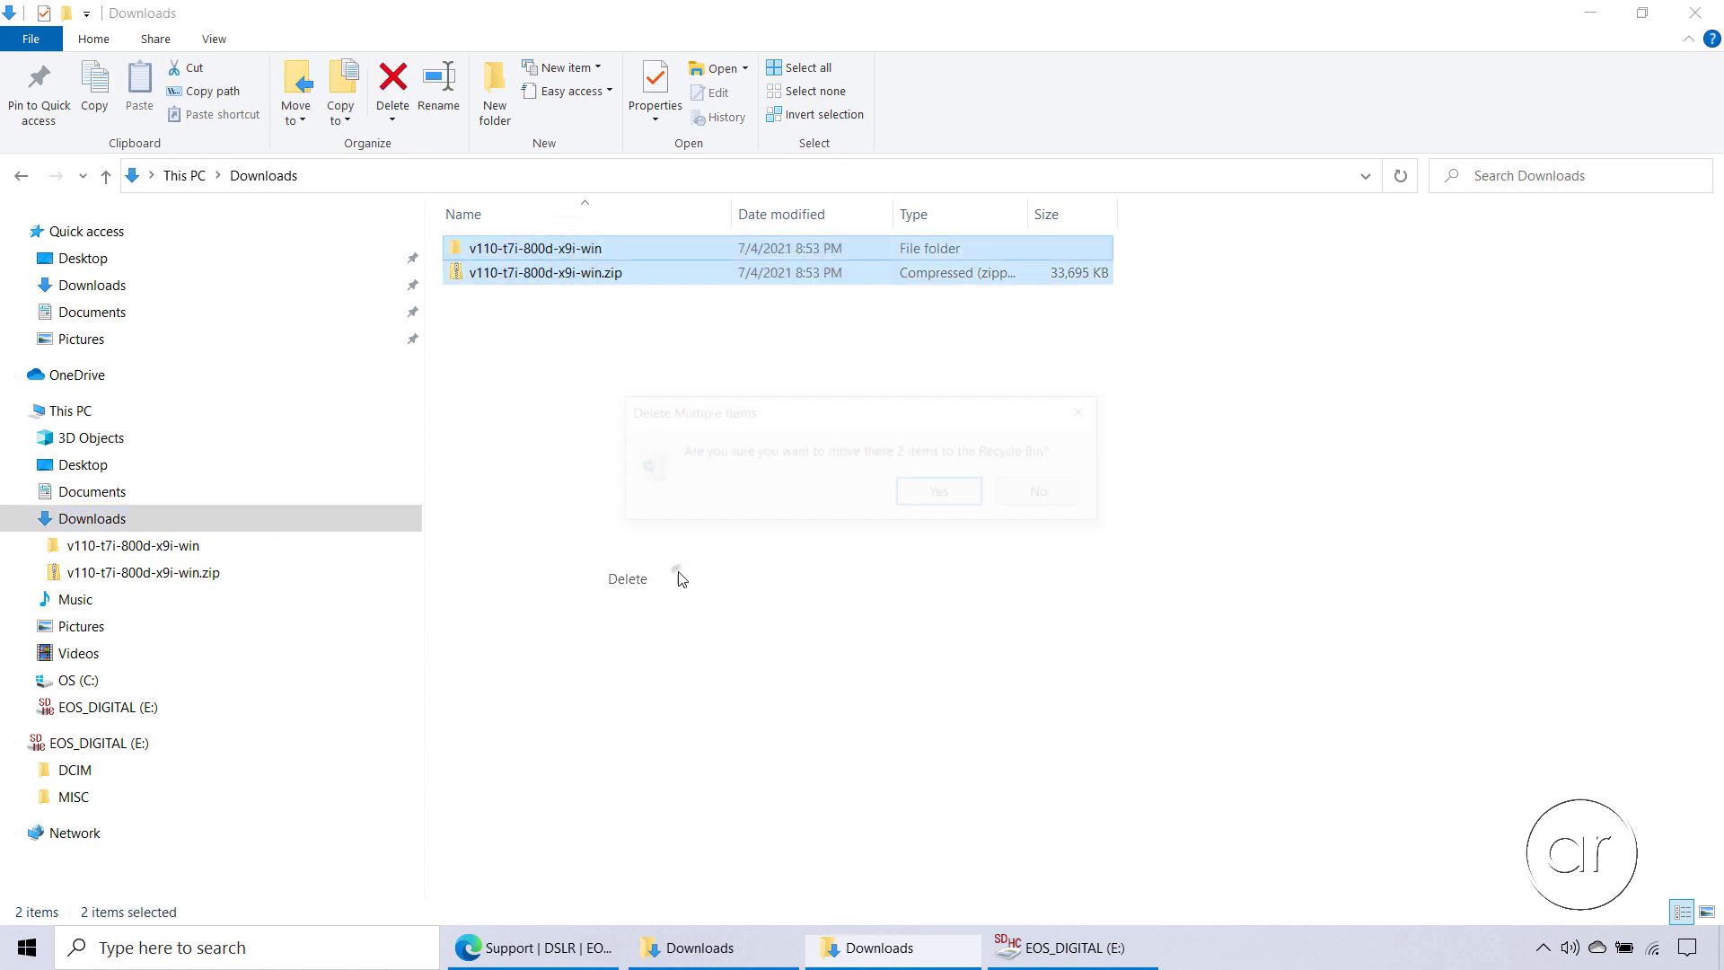
left_click(926, 495)
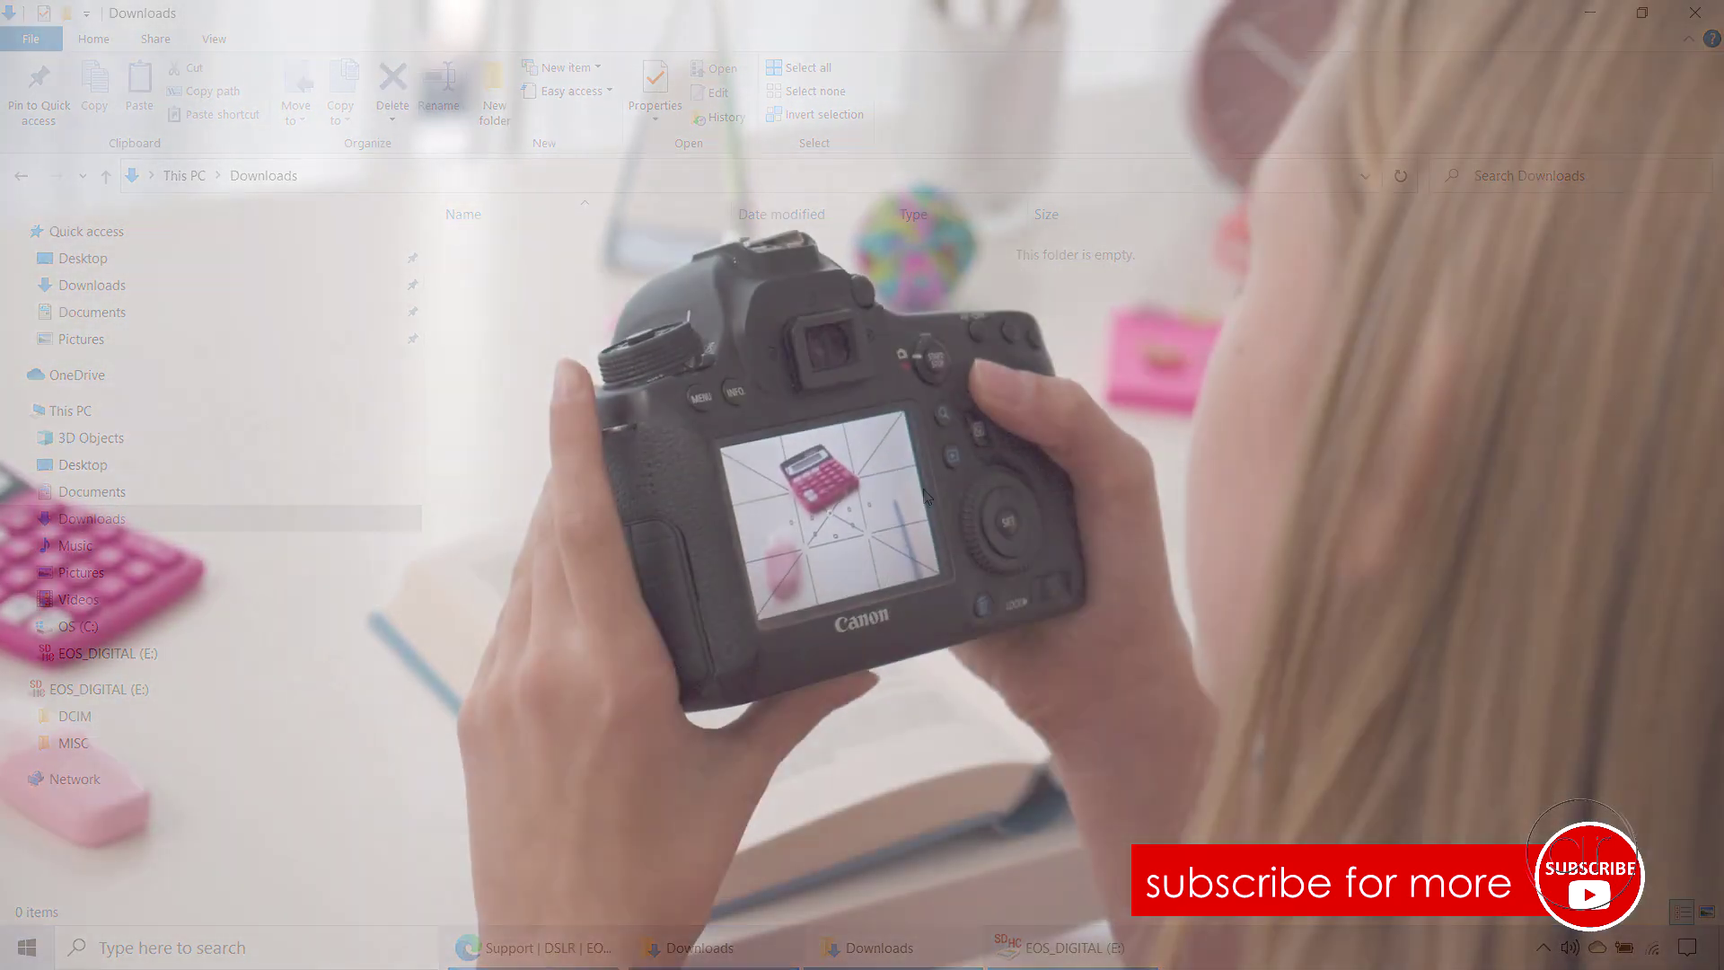